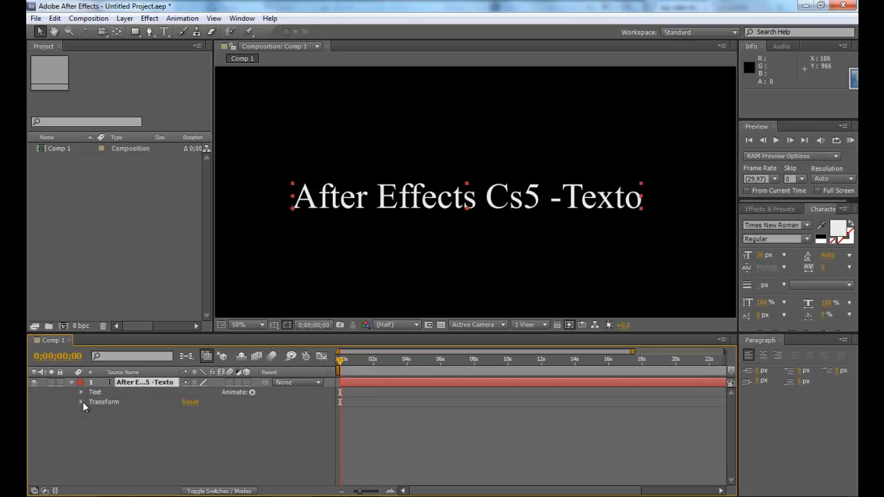
Add a Scale animator to the title text layer and set its scale to 145%.
left_click(145, 415)
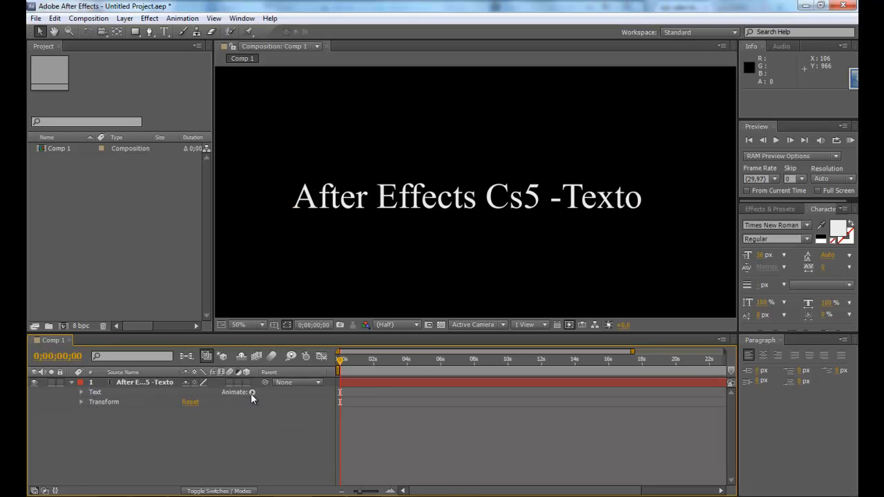
left_click(352, 209)
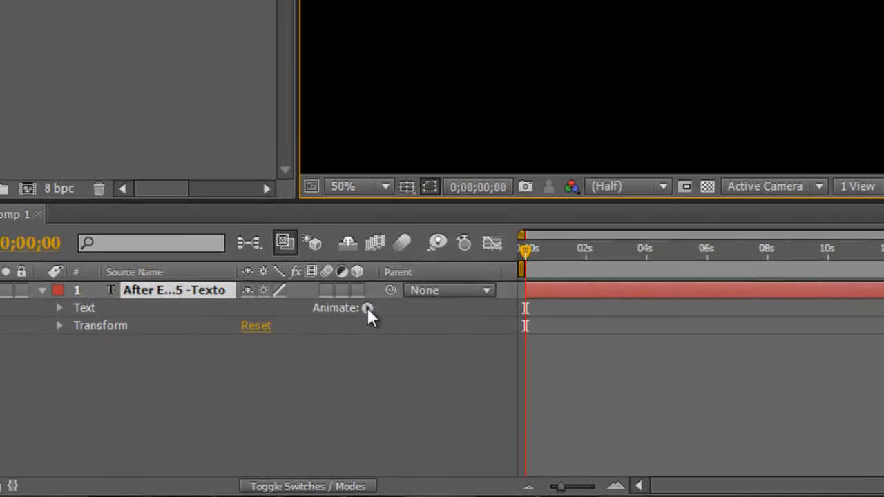
left_click(252, 392)
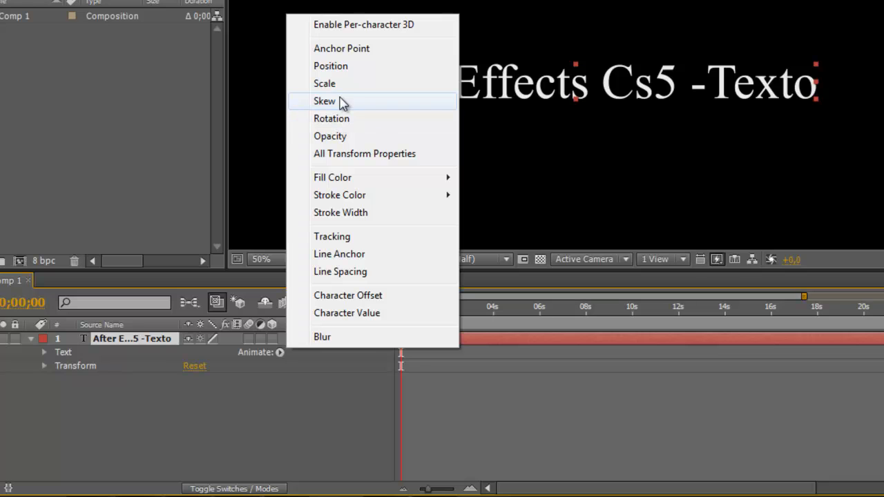
left_click(339, 86)
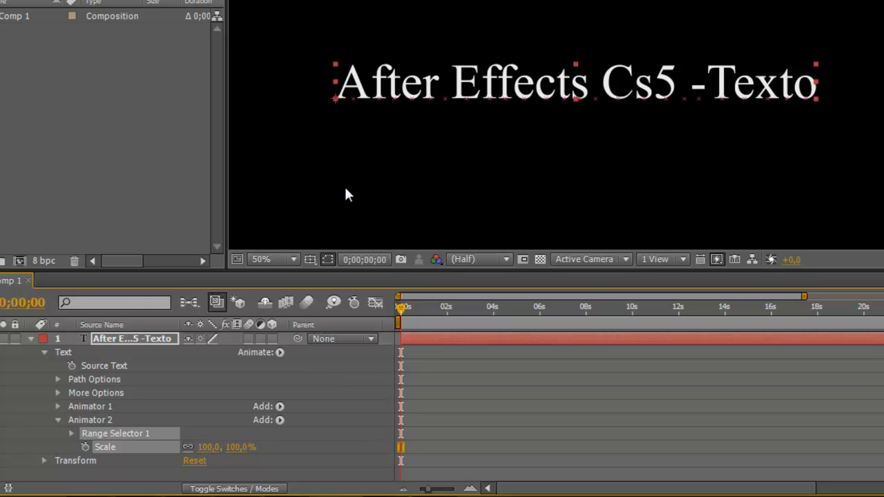
left_click_drag(206, 448, 227, 457)
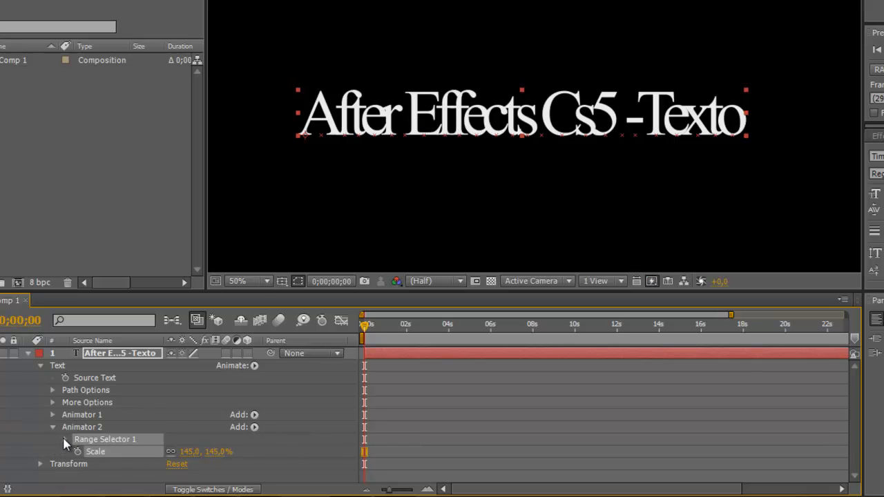
Set the End value of Animator 2's Range Selector 1 to 6% to limit the scaling to the first letters.
left_click(65, 440)
scroll(111, 427, "down", 1)
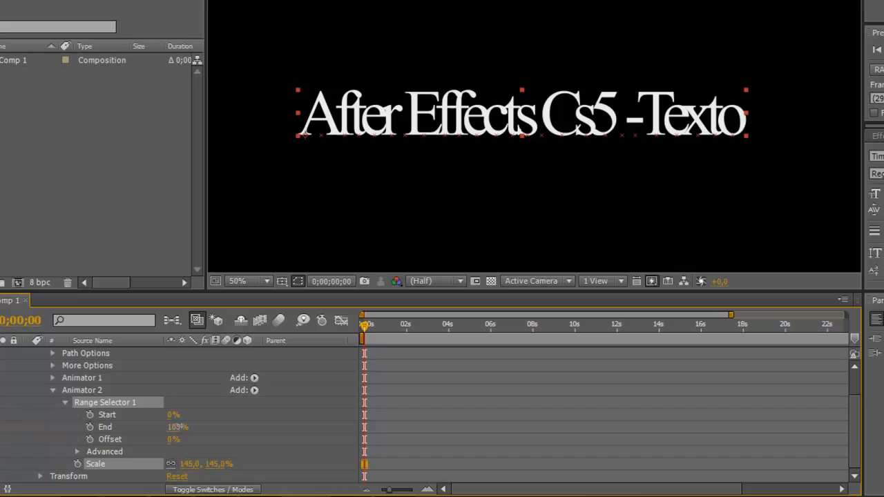
left_click_drag(176, 427, 125, 439)
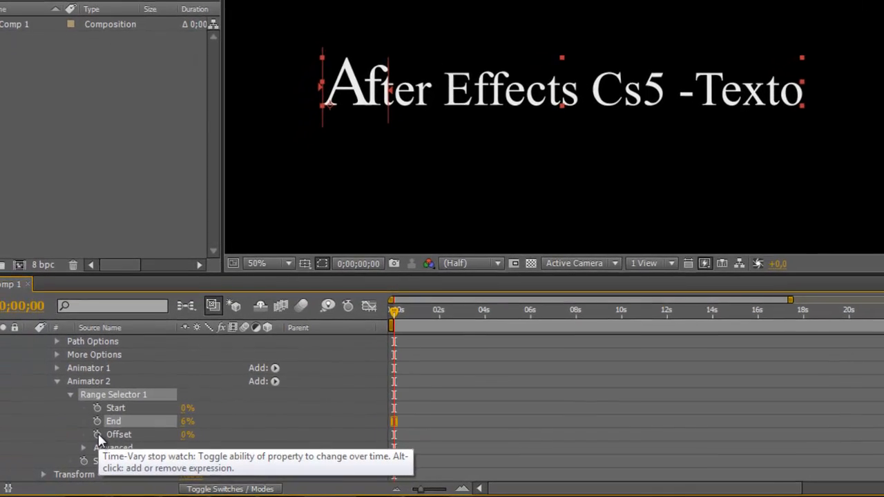
Animate the range selector's Offset with keyframes of 0% at the start and 99% at 0;00;02;10.
left_click(97, 434)
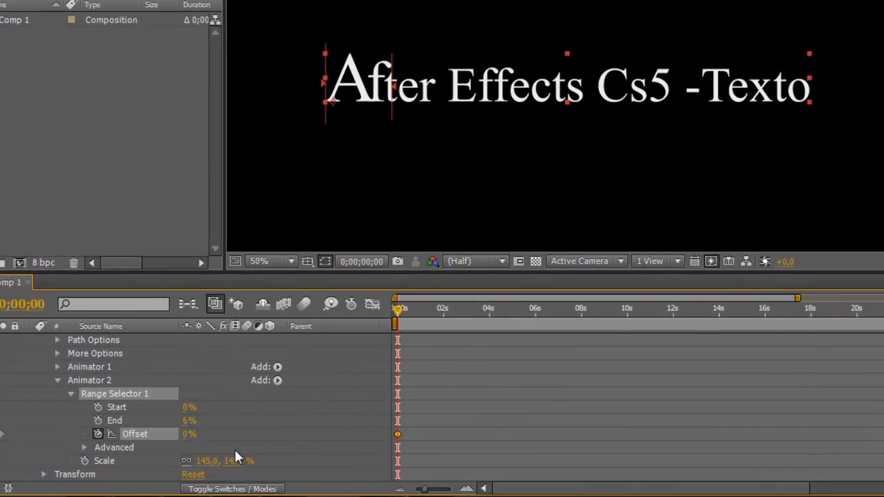
left_click_drag(399, 318, 454, 317)
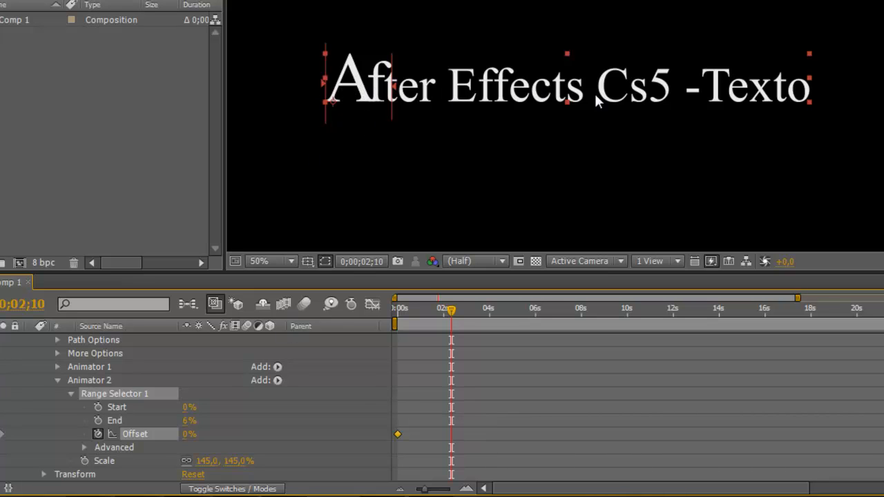
left_click_drag(186, 440, 266, 440)
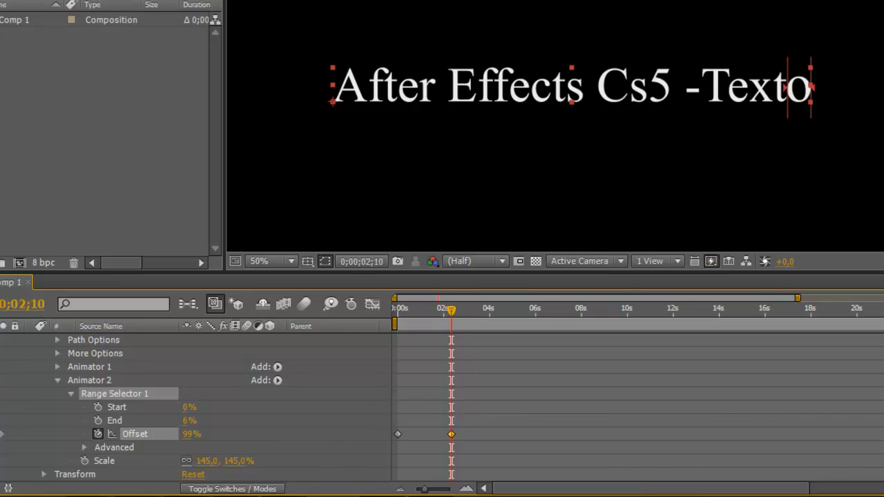
Preview the text animation from the first frame to examine how the scaling travels across the letters.
key("space")
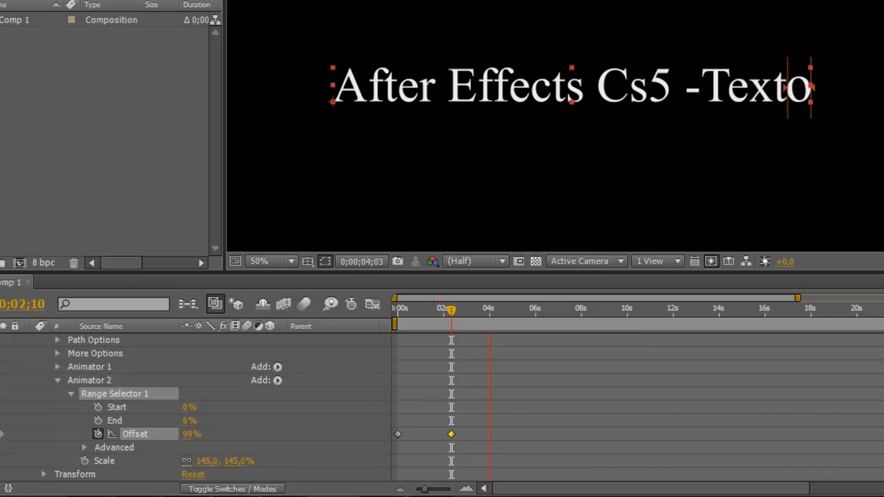
key("space")
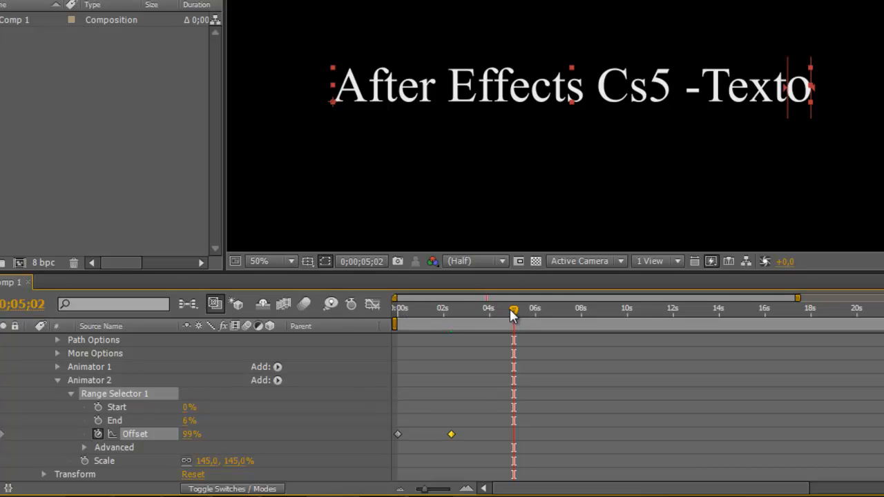
left_click_drag(511, 314, 387, 305)
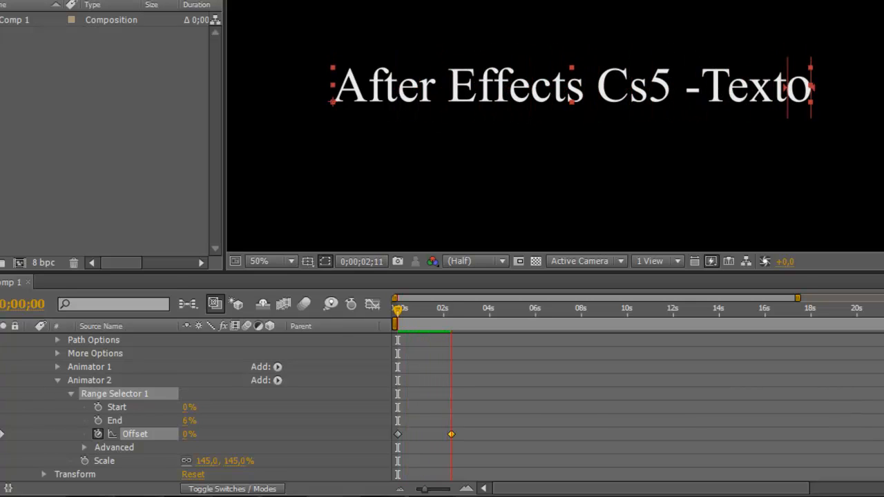
key("space")
key("space")
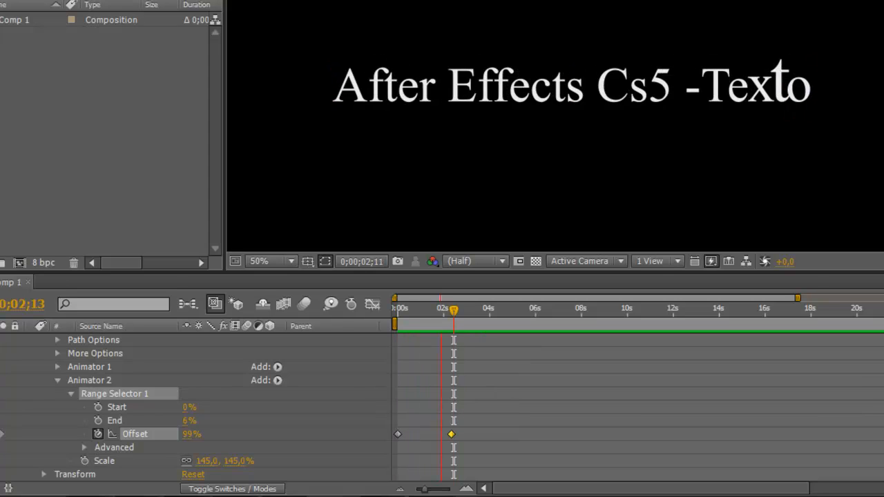
key("space")
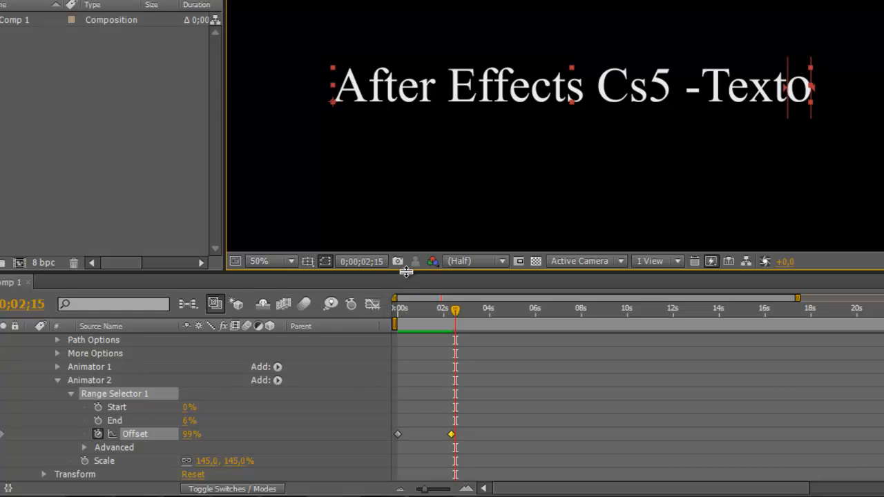
left_click_drag(408, 261, 407, 207)
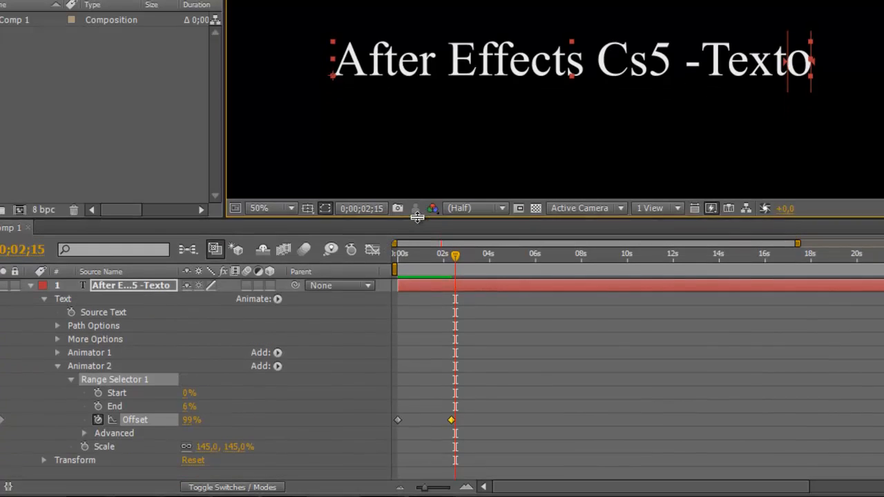
left_click(277, 299)
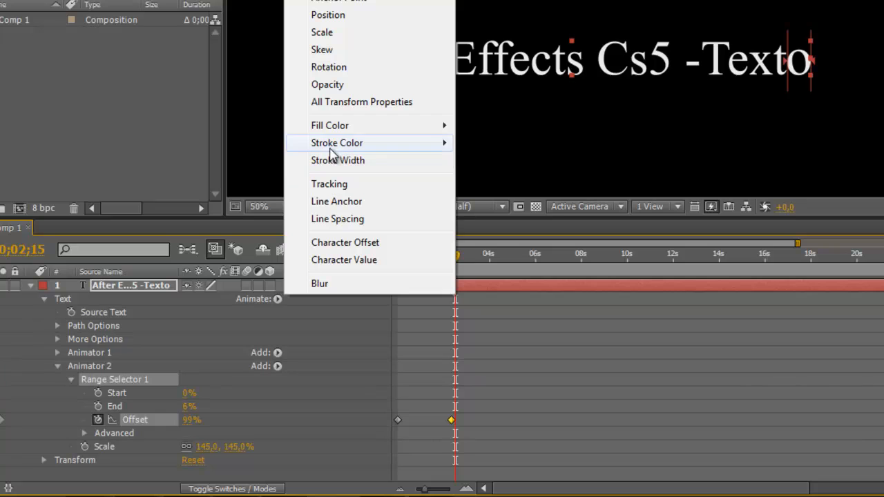
mouse_move(335, 130)
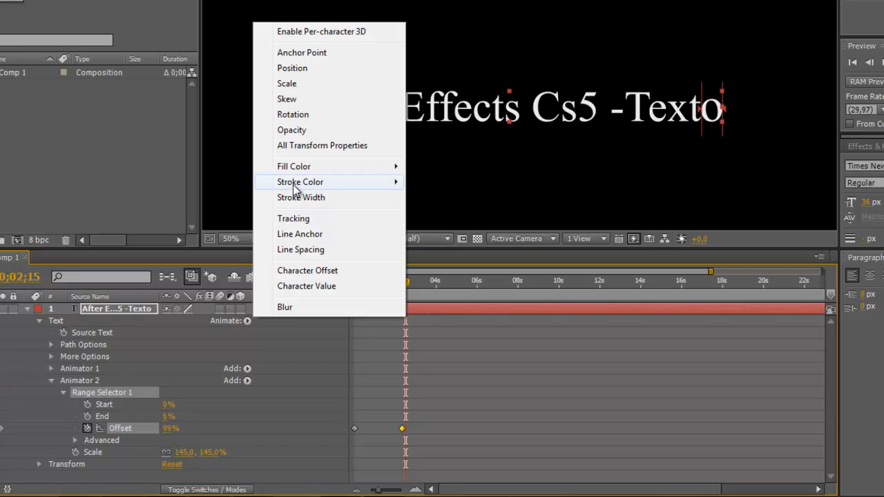
mouse_move(335, 144)
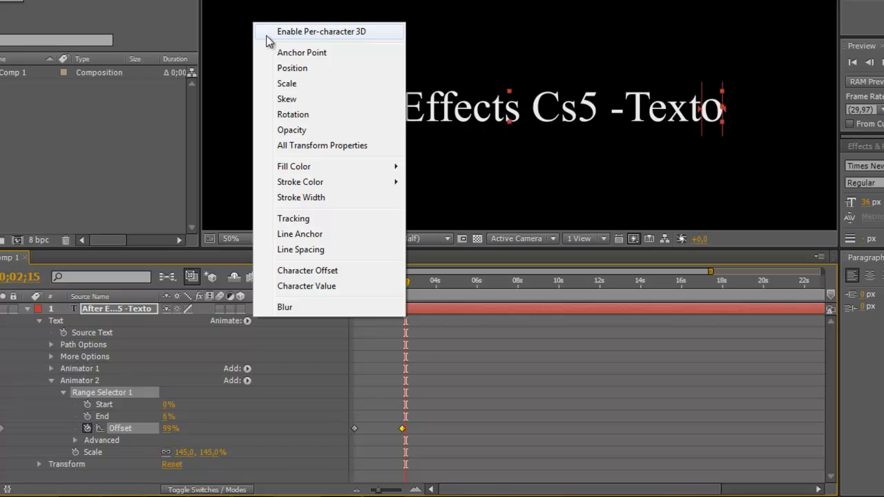
left_click(198, 222)
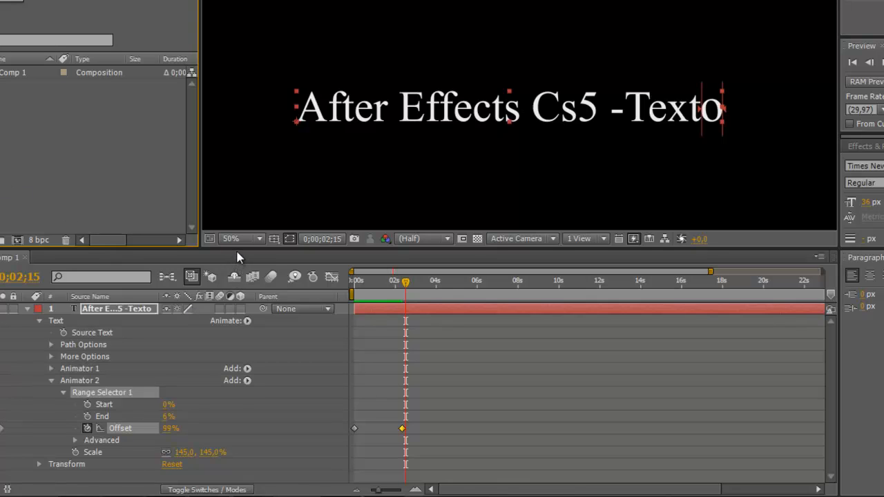
Add a Rotation property to Animator 2 of the text layer, alongside its Scale property.
left_click_drag(237, 247, 237, 175)
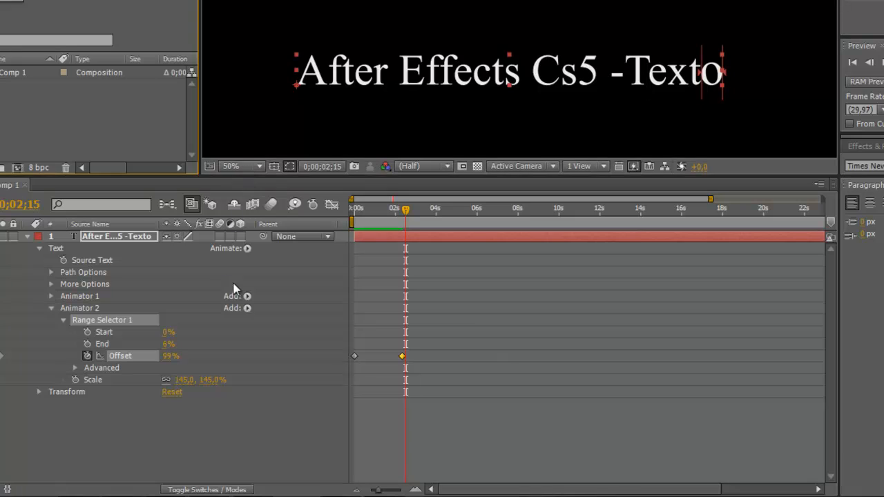
left_click(247, 248)
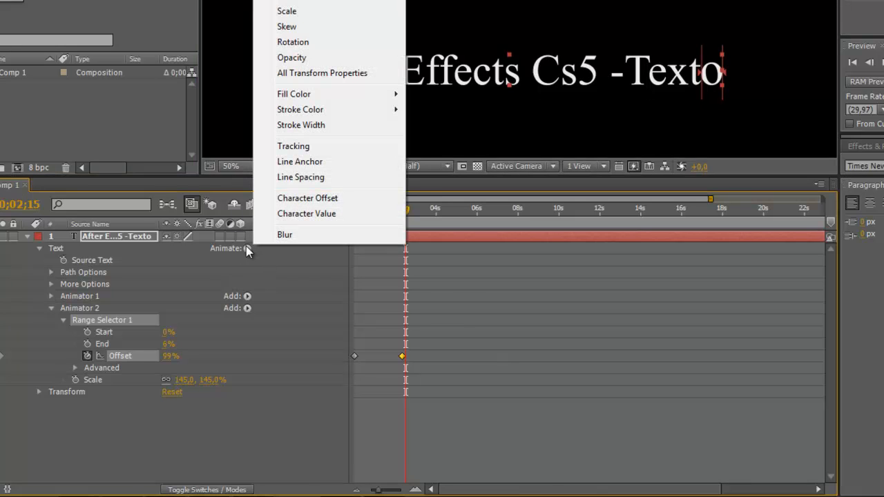
left_click(293, 42)
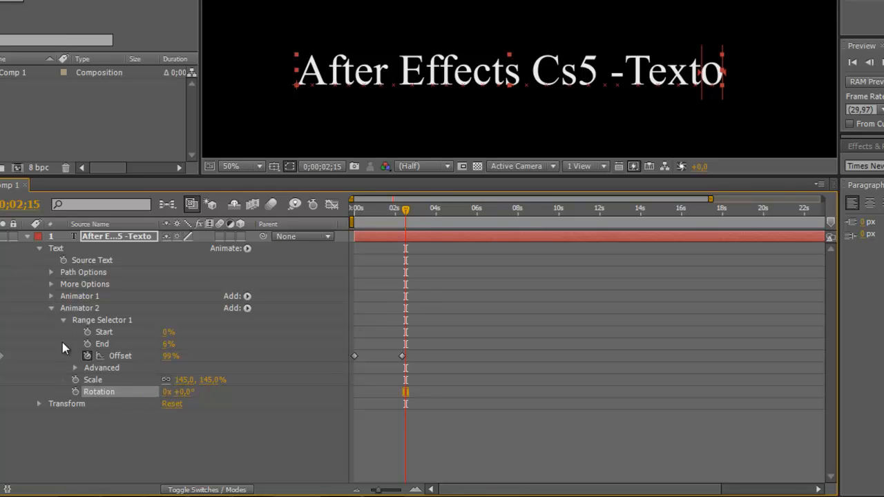
left_click(51, 308)
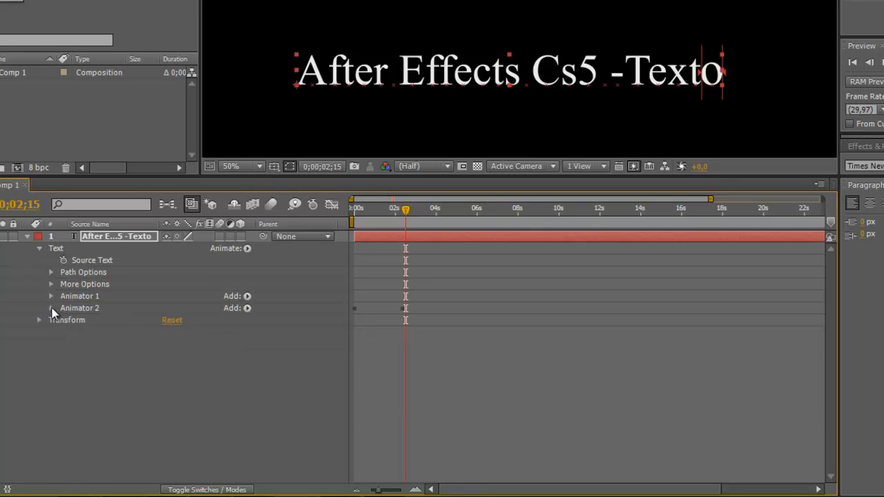
left_click(51, 308)
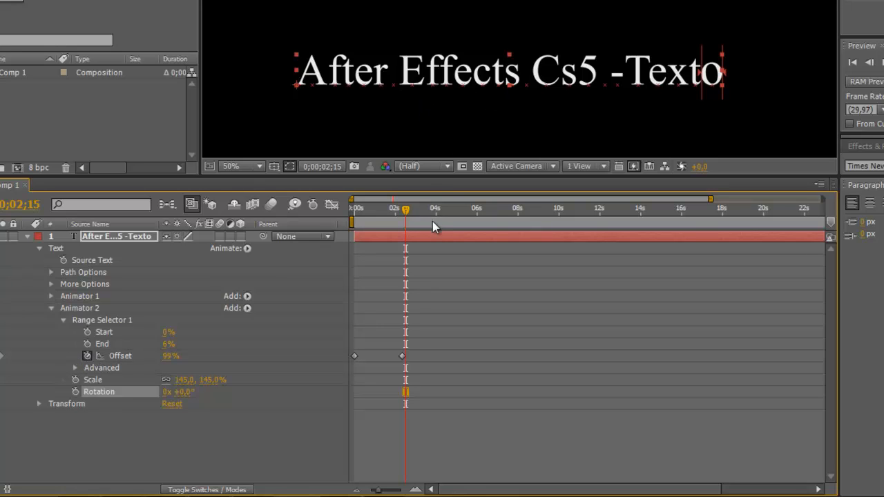
At the first frame, set the range selector's Offset to 7% and Animator 2's Rotation to 47°.
left_click_drag(407, 210, 340, 222)
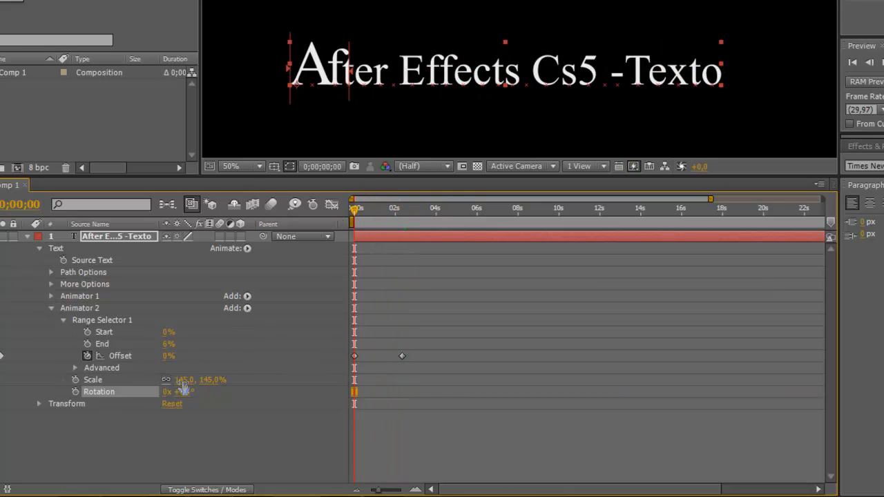
left_click_drag(168, 393, 196, 392)
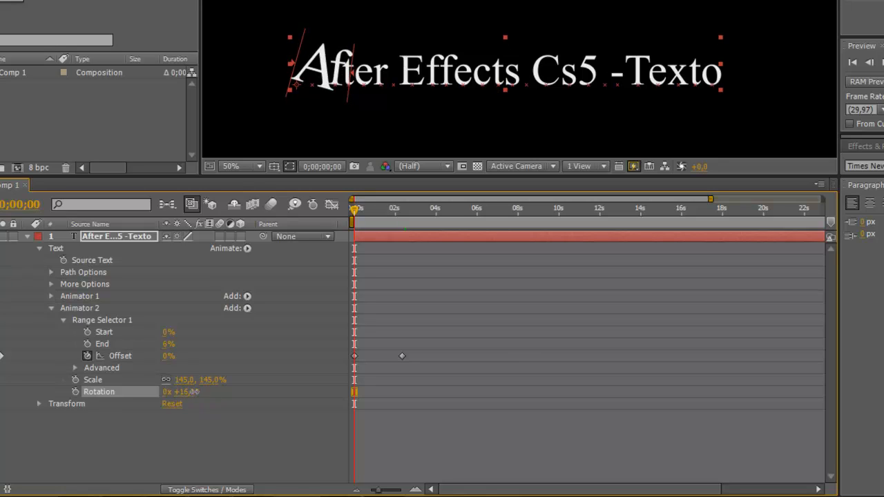
left_click_drag(169, 357, 219, 399)
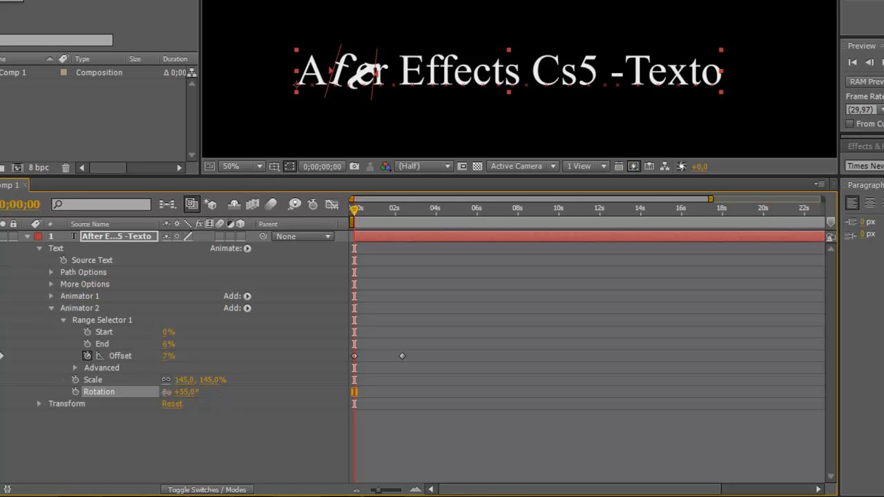
left_click(166, 392)
left_click(204, 404)
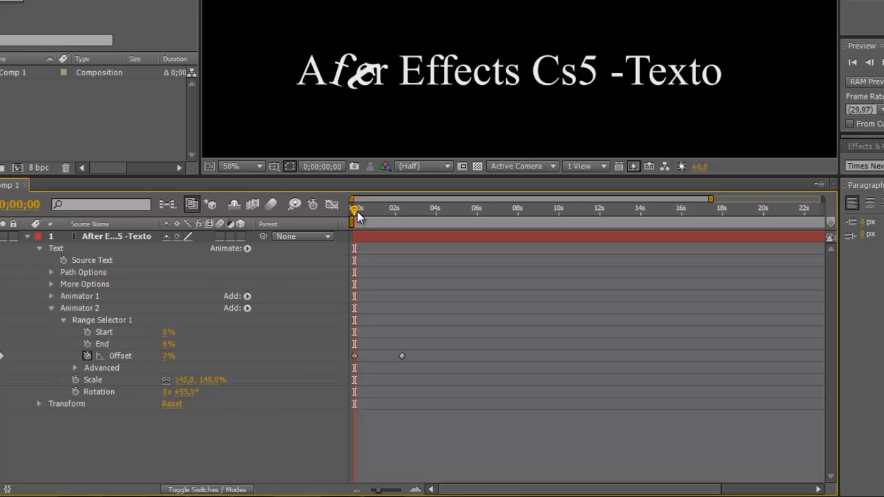
mouse_move(355, 209)
left_mouse_down()
mouse_move(387, 218)
mouse_move(354, 218)
left_mouse_up()
left_click_drag(354, 208, 335, 222)
left_click_drag(184, 392, 176, 392)
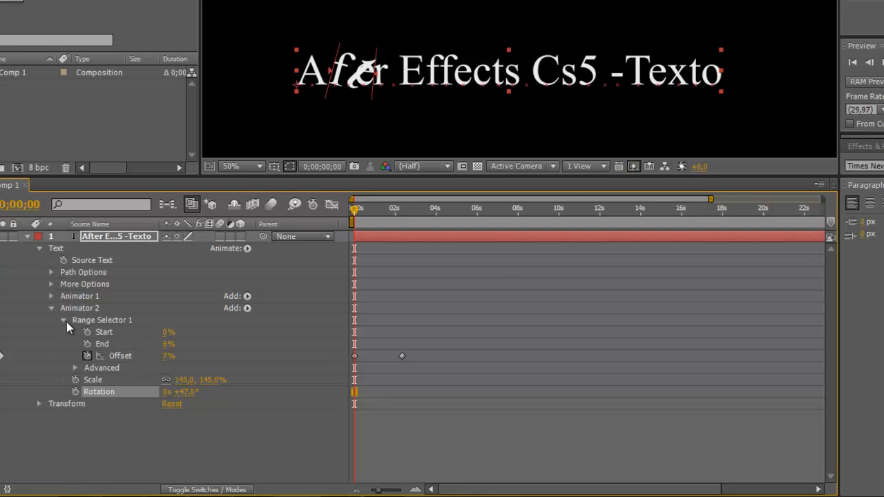
Preview the combined scale and rotation animation to examine how it moves through the title's letters.
left_click(51, 309)
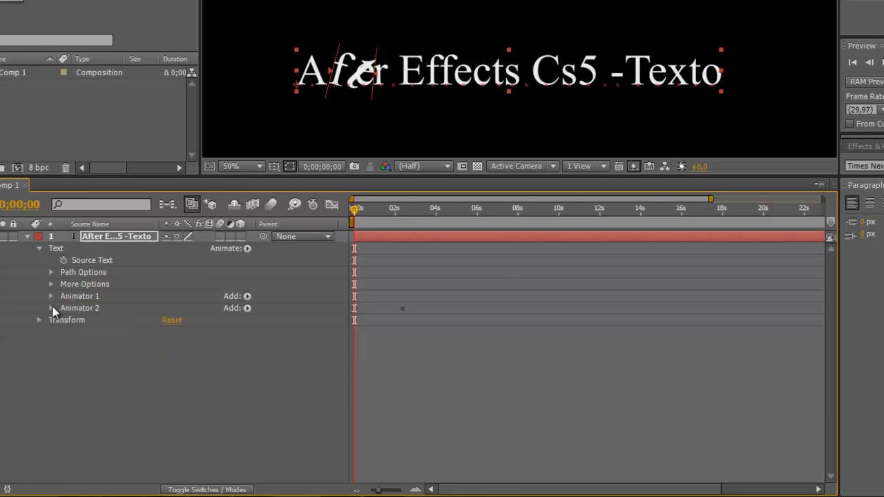
left_click(52, 309)
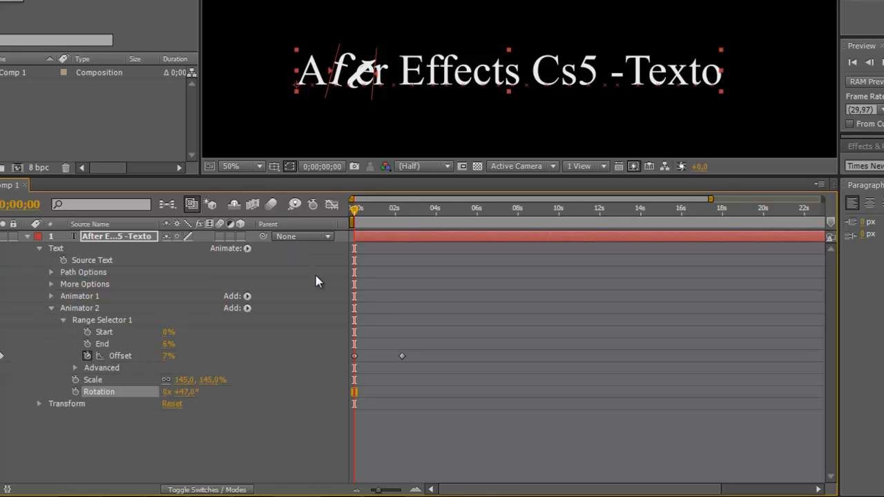
key("KP_0")
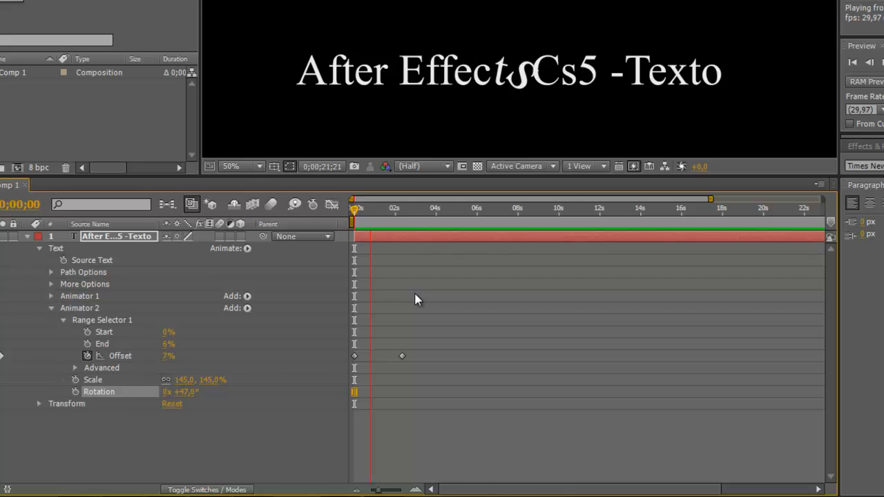
key("space")
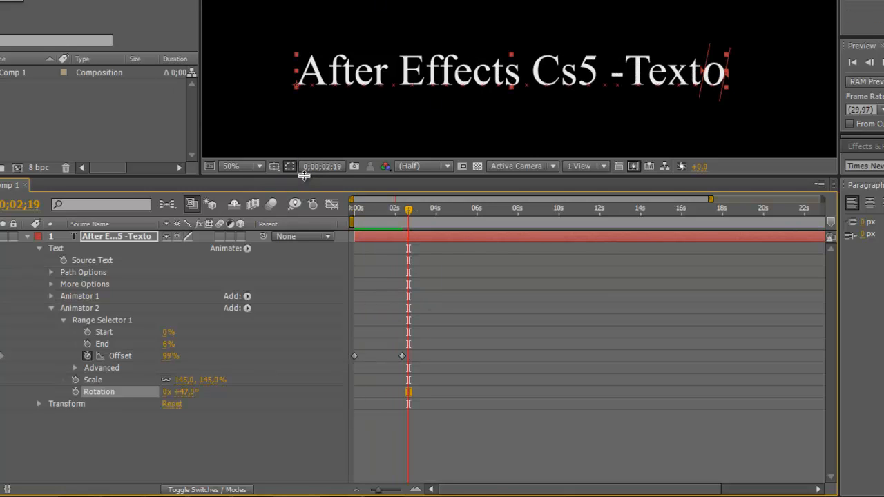
left_click_drag(303, 176, 304, 153)
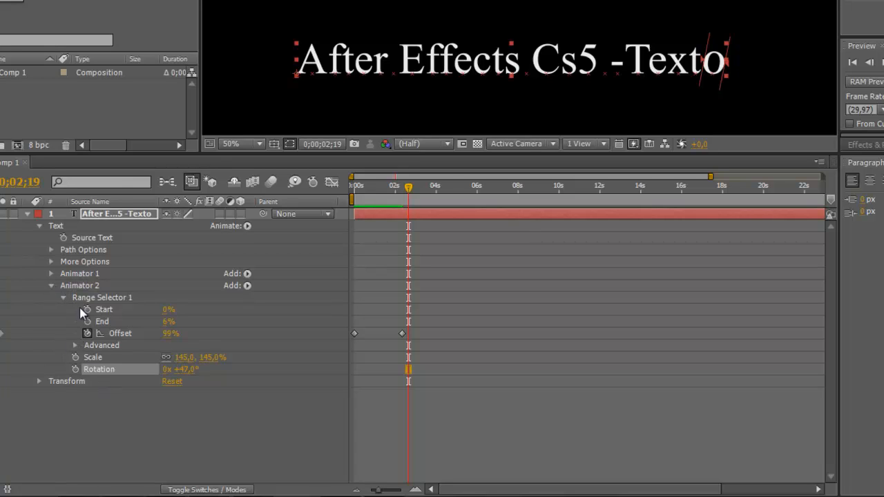
Add an RGB Fill Color property to Animator 2 of the title text layer.
left_click(104, 298)
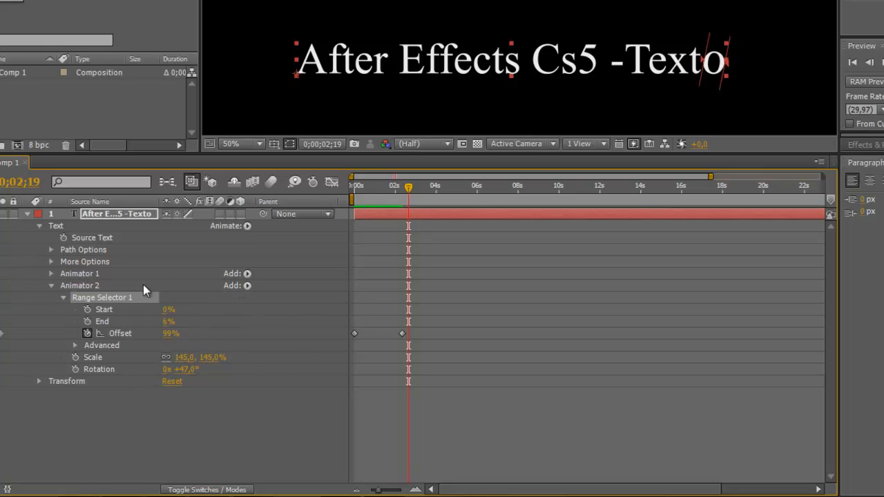
left_click(0, 290)
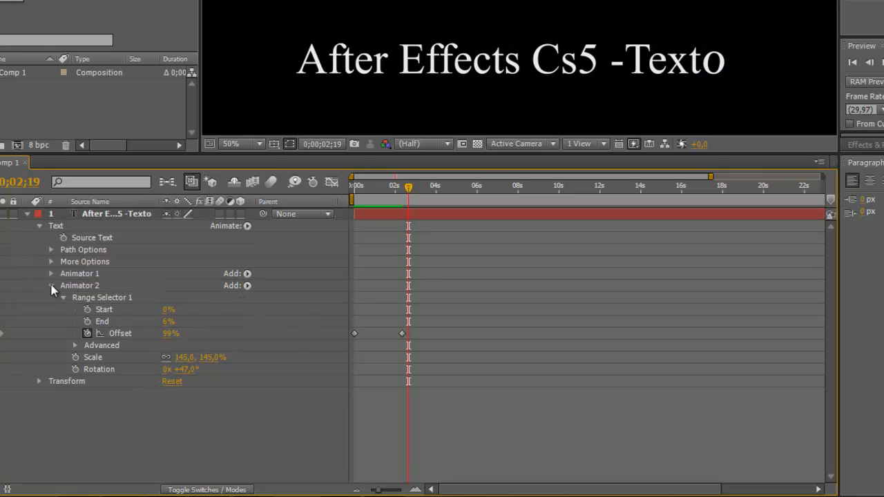
left_click(246, 285)
mouse_move(283, 296)
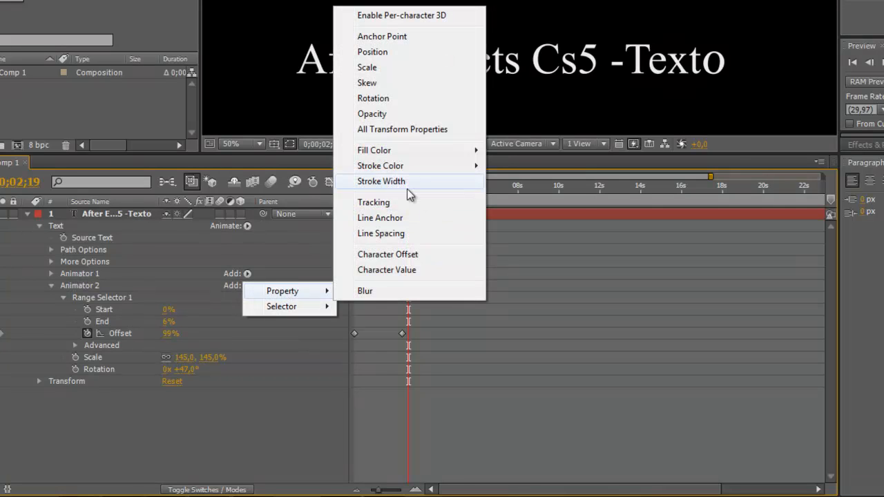
mouse_move(394, 150)
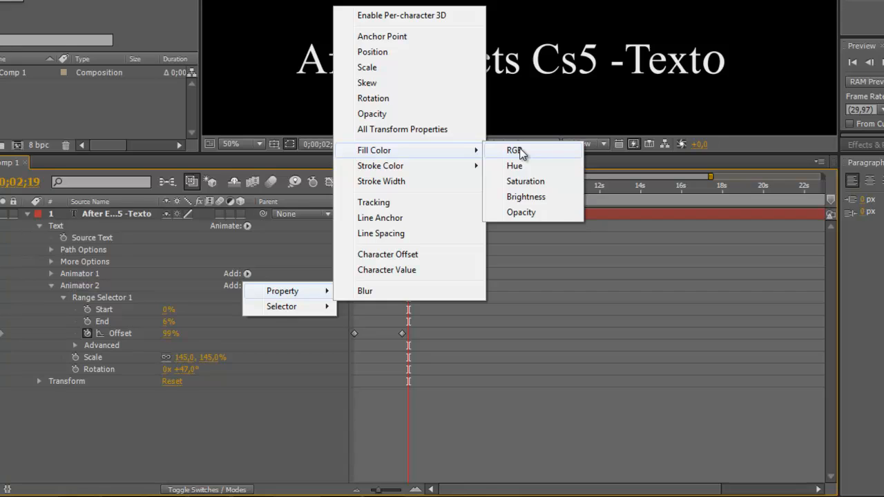
left_click(514, 151)
Set Animator 2's Fill Color to bright green, hex 56E031.
left_click(170, 383)
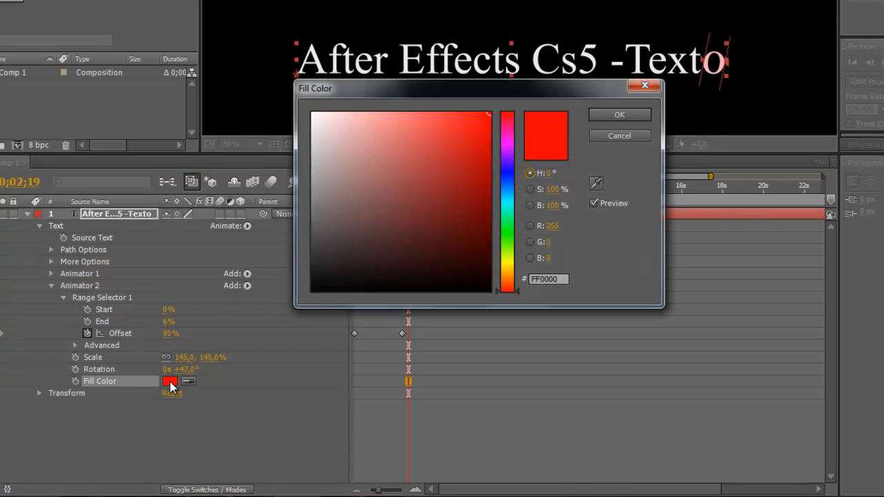
left_click_drag(436, 216, 418, 167)
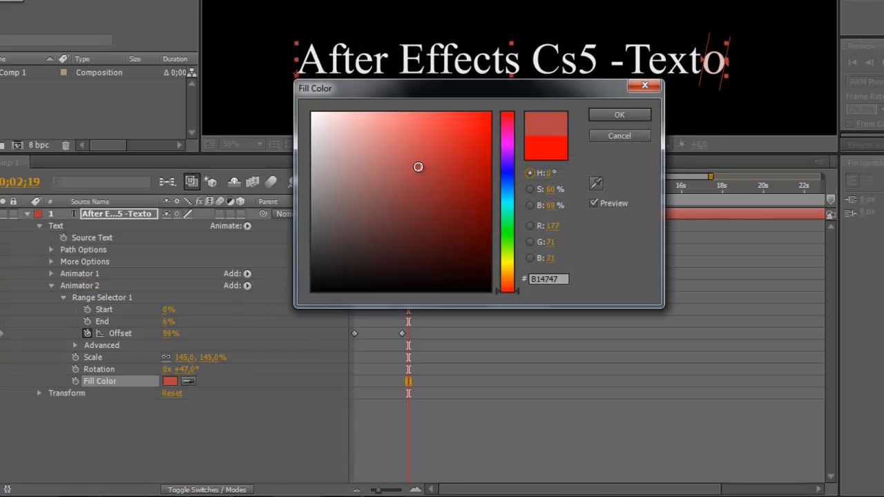
left_click(508, 238)
left_click(440, 207)
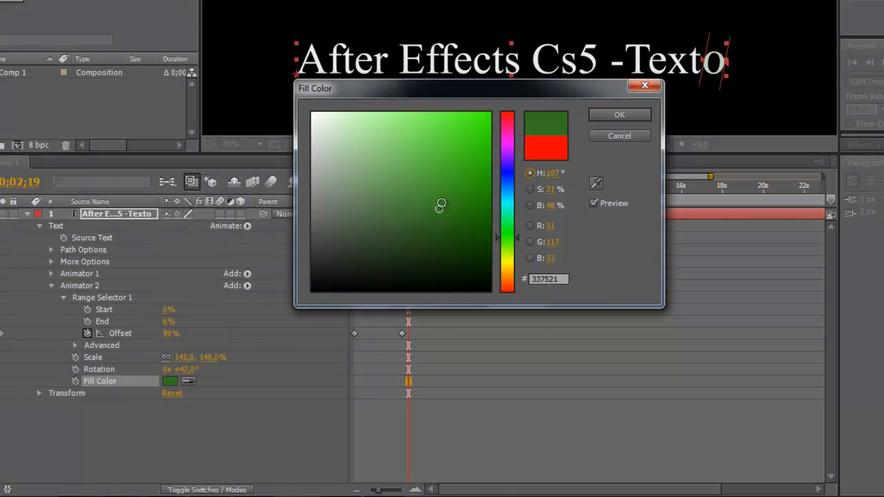
left_click_drag(440, 205, 452, 134)
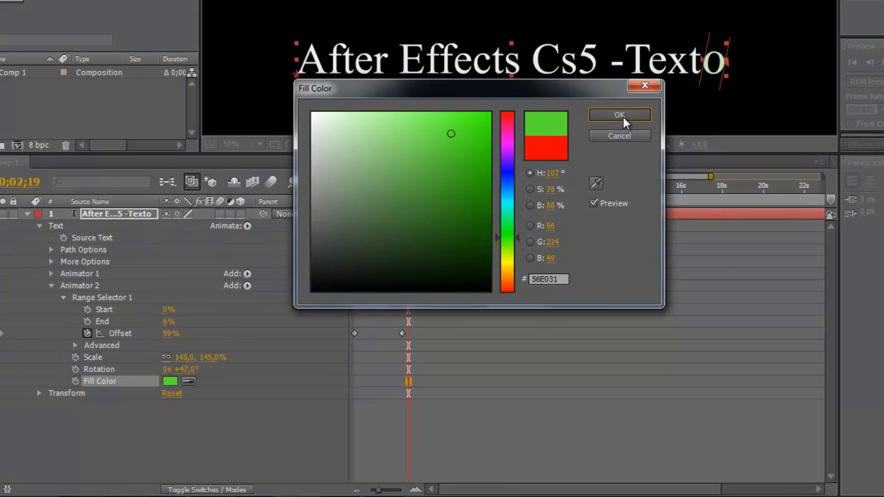
left_click(623, 116)
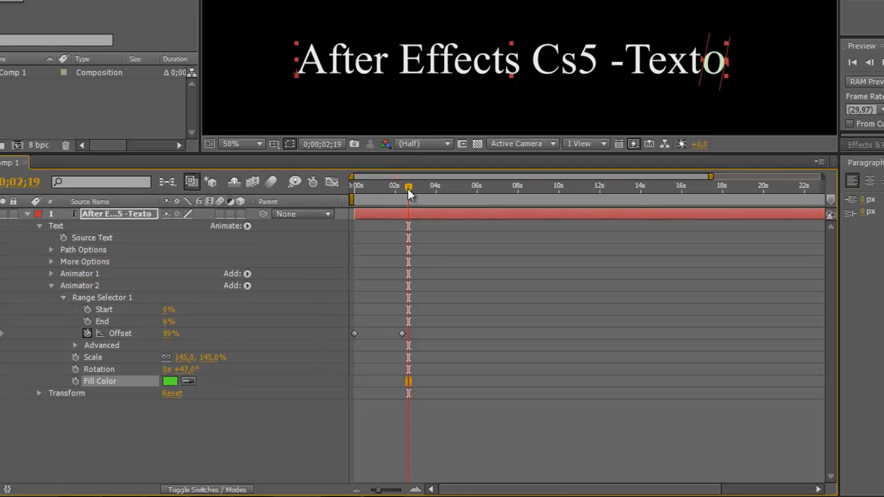
Try an End of 1% at the first frame, undo it, and preview how the fill color travels through the letters.
left_click_drag(408, 193, 333, 189)
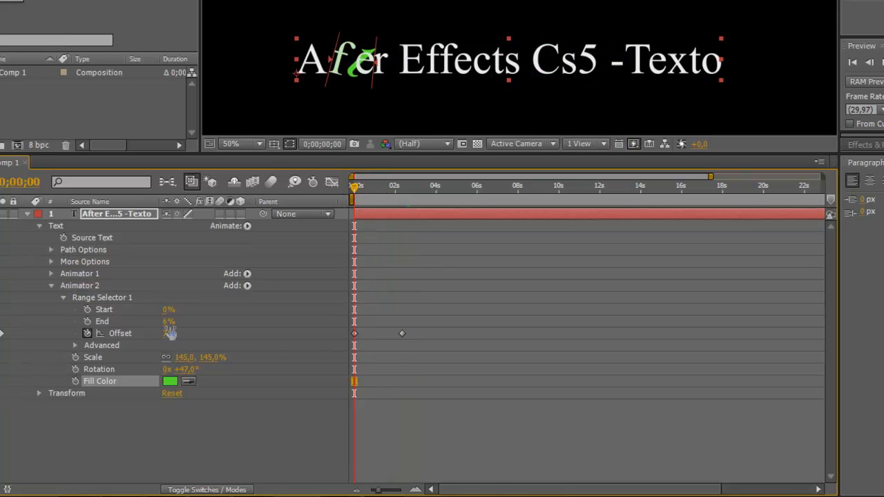
mouse_move(170, 334)
left_mouse_down()
mouse_move(167, 322)
mouse_move(166, 331)
left_mouse_up()
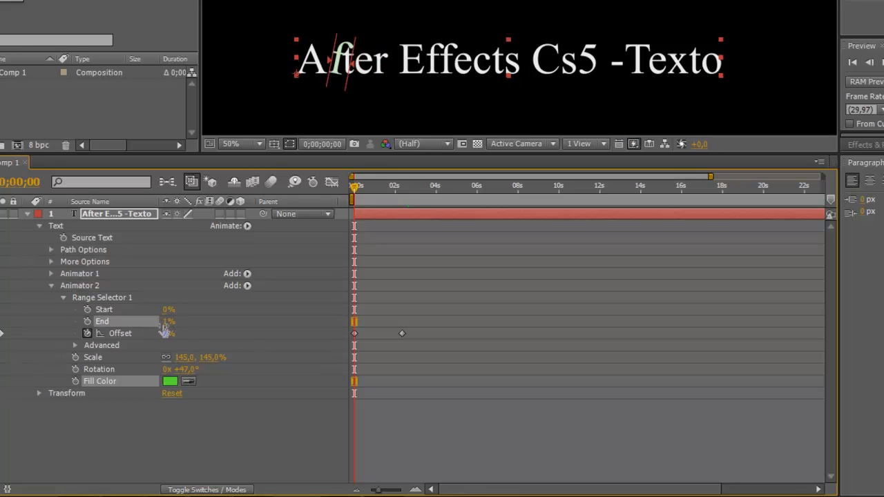
mouse_move(355, 188)
left_mouse_down()
mouse_move(367, 190)
mouse_move(354, 190)
left_mouse_up()
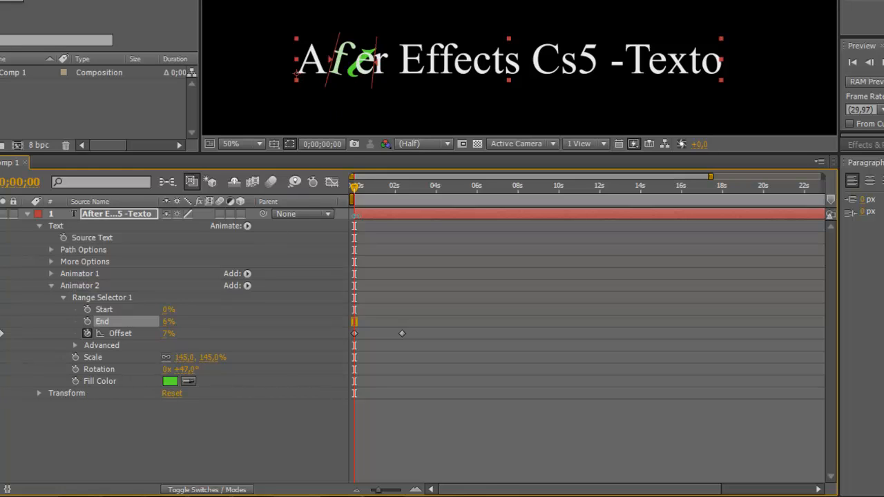
key("space")
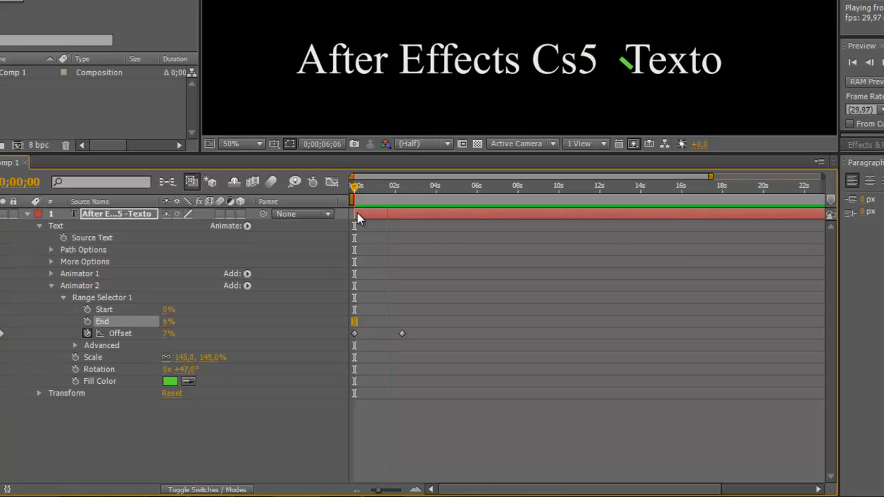
key("space")
Move the range selector's last Offset keyframe to about 4 seconds and return to the first frame.
left_click_drag(402, 333, 439, 332)
left_click_drag(409, 192, 349, 203)
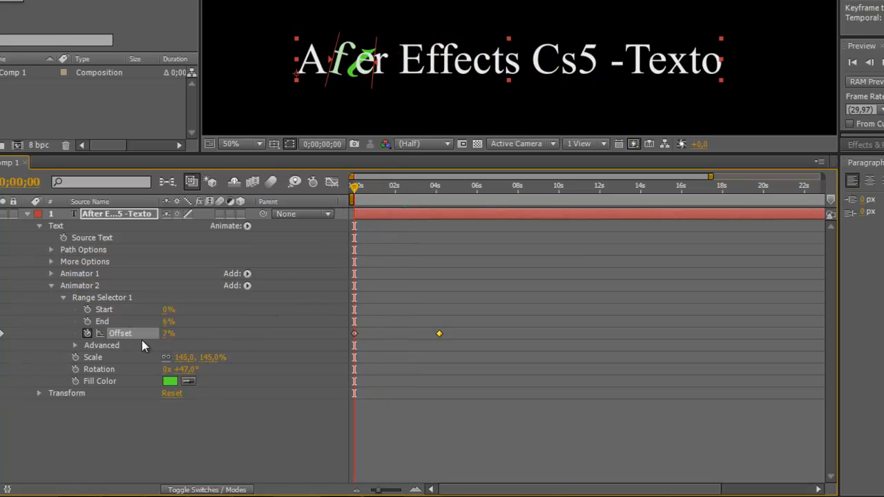
left_click(141, 340)
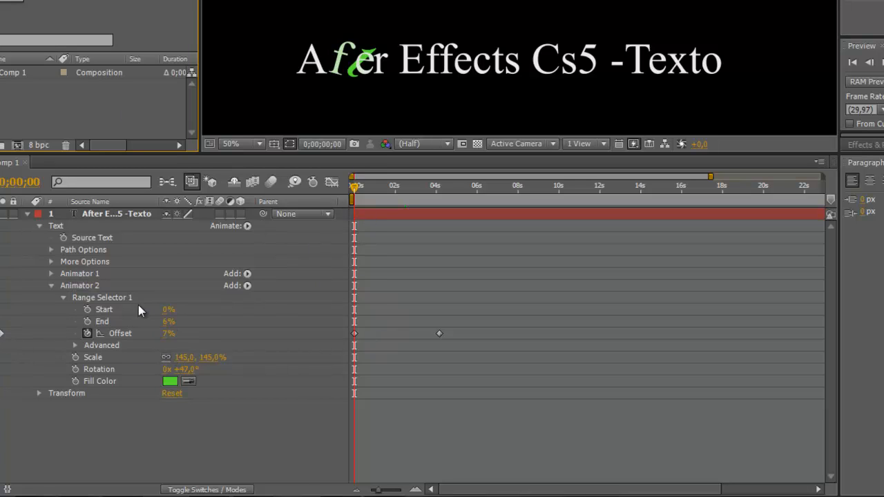
Remove all Offset keyframes from Animator 2's Range Selector 1 and set its Offset to 0%.
left_click(101, 298)
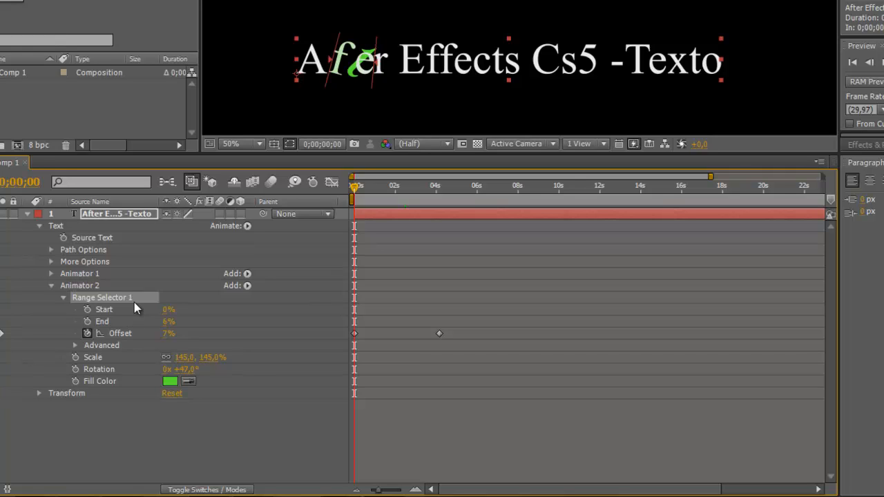
left_click(121, 334)
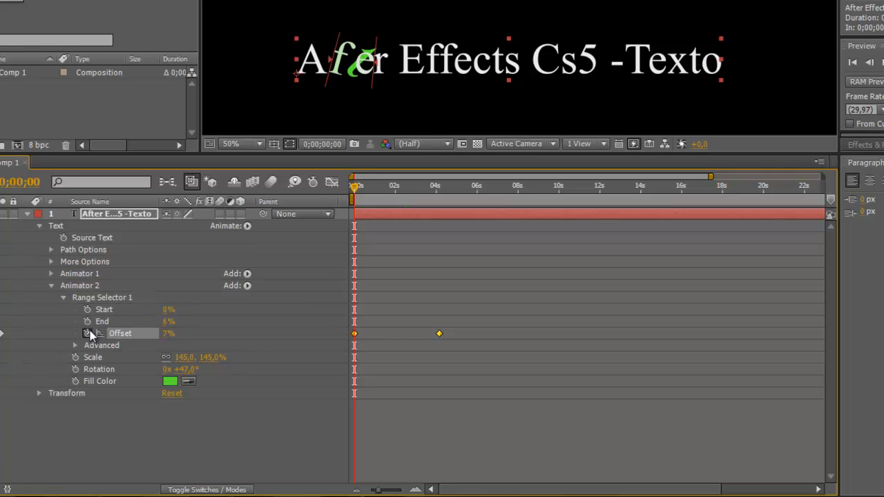
left_click(439, 334)
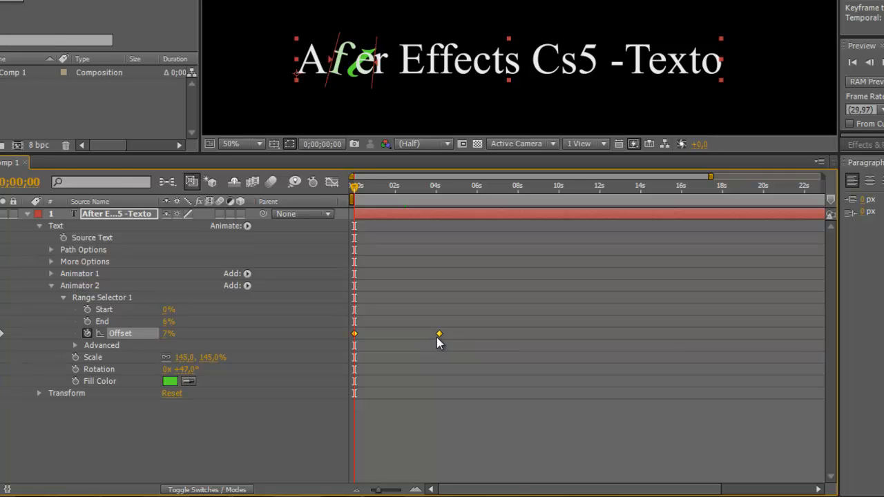
left_click(88, 334)
mouse_move(168, 334)
left_mouse_down()
mouse_move(147, 336)
mouse_move(235, 337)
mouse_move(152, 335)
mouse_move(175, 335)
left_mouse_up()
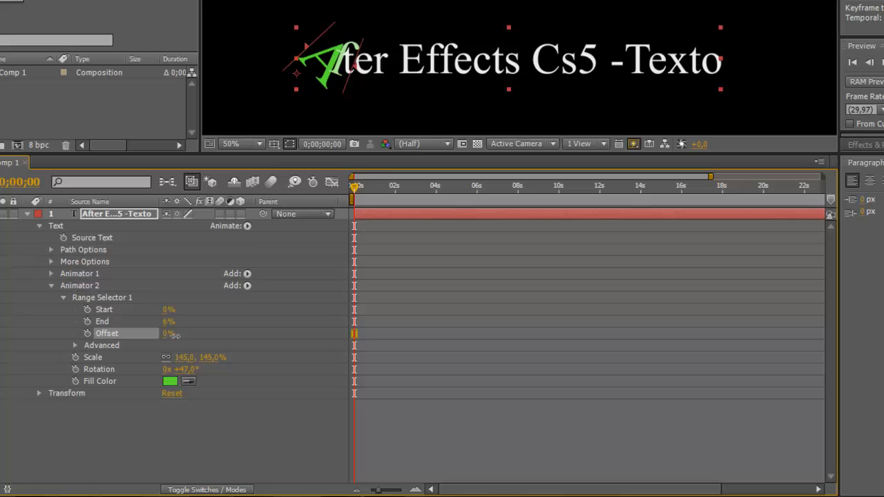
Delete the Fill Color and Rotation properties from Animator 2, keeping only its Scale.
left_click(76, 381)
key("Delete")
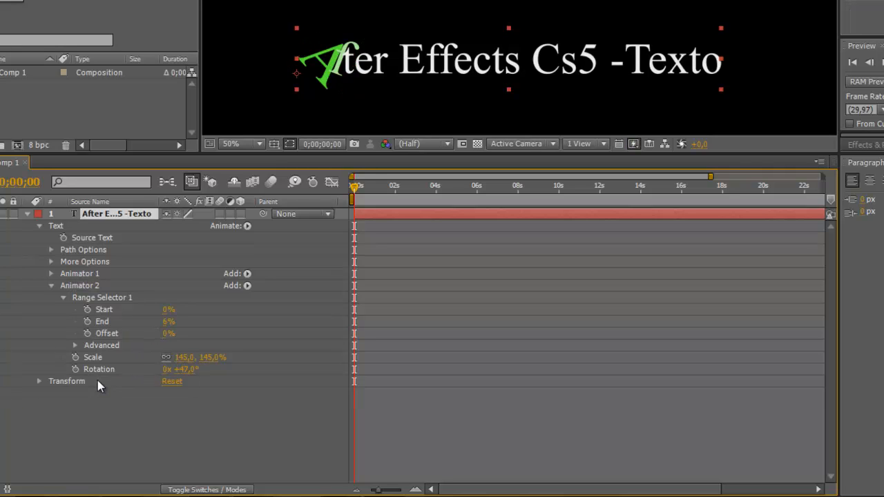
left_click(97, 369)
key("Delete")
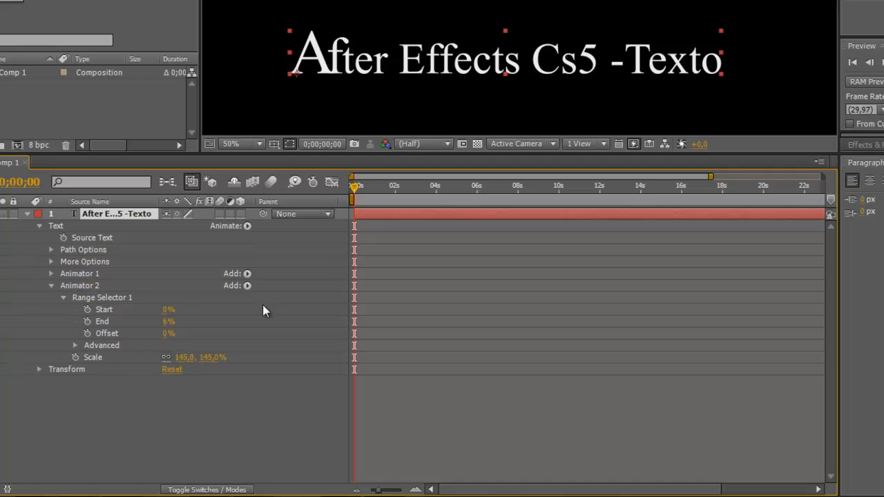
Keyframe Animator 2's Scale at 62% on the first frame and 148% at 0;00;01;00.
left_click(77, 356)
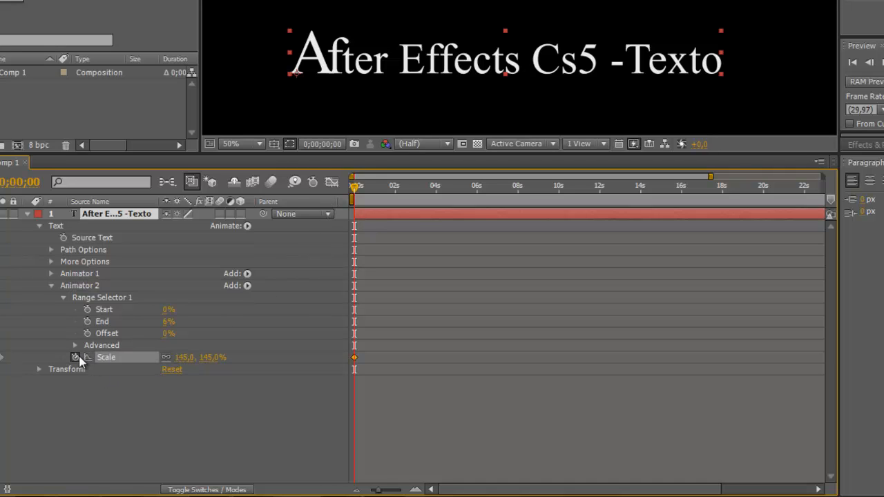
left_click_drag(207, 359, 153, 361)
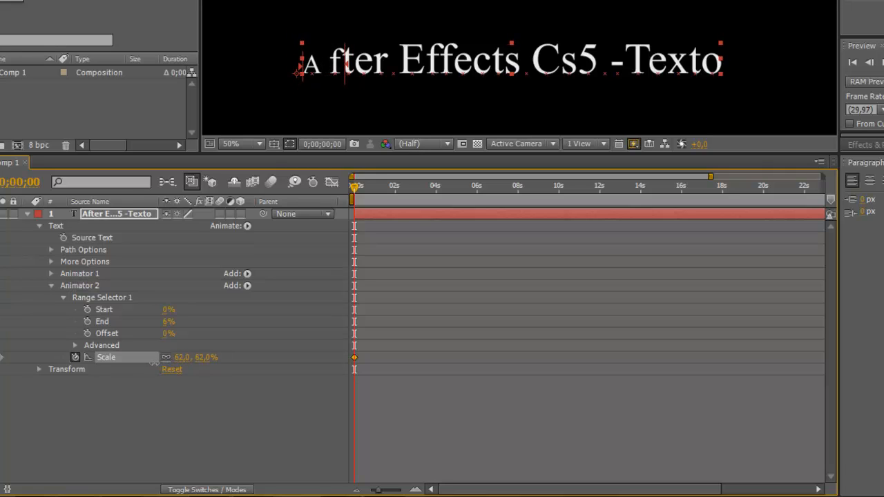
left_click_drag(355, 188, 374, 192)
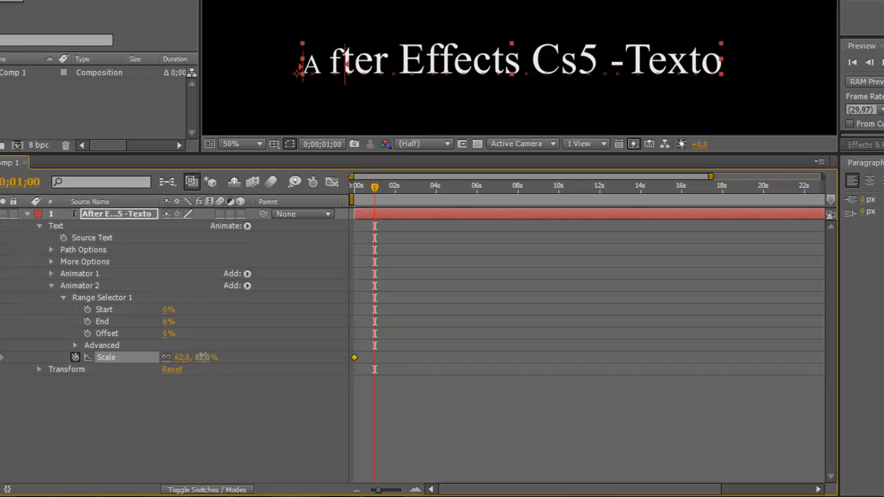
left_click_drag(207, 357, 264, 355)
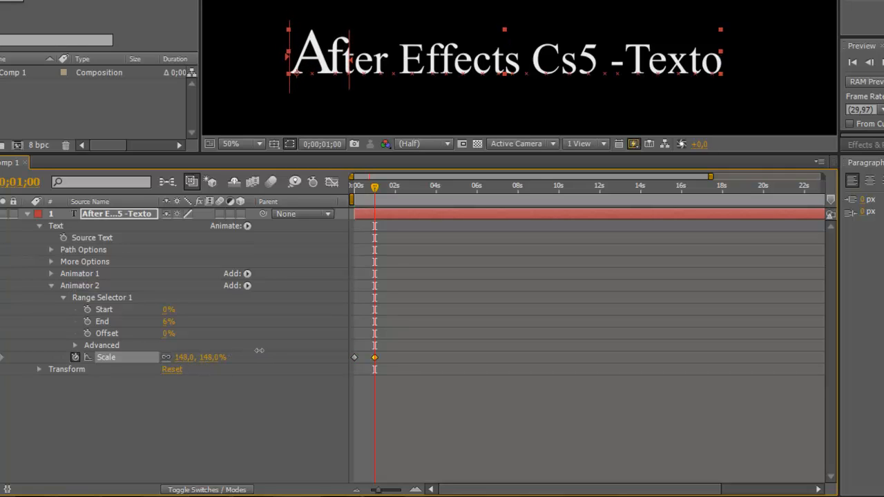
Copy both Scale keyframes and paste the pair at just under 2 seconds and again at 0;00;03;15.
left_click(118, 357)
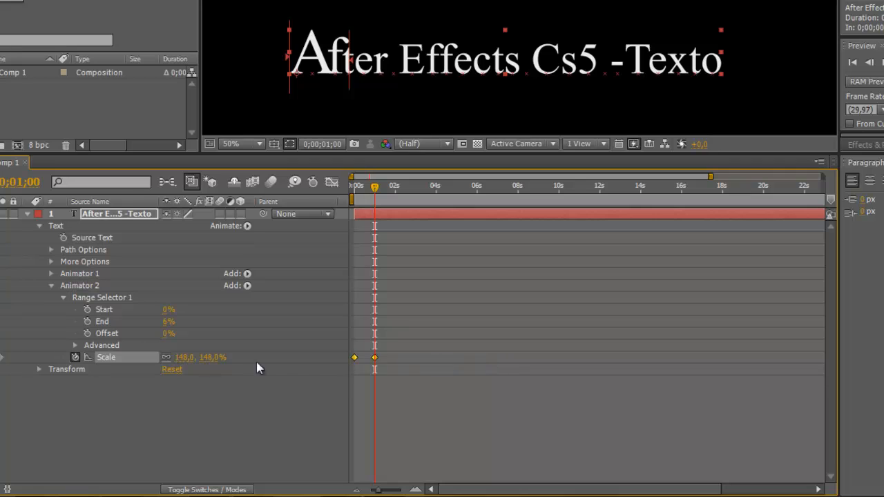
key("ctrl+c")
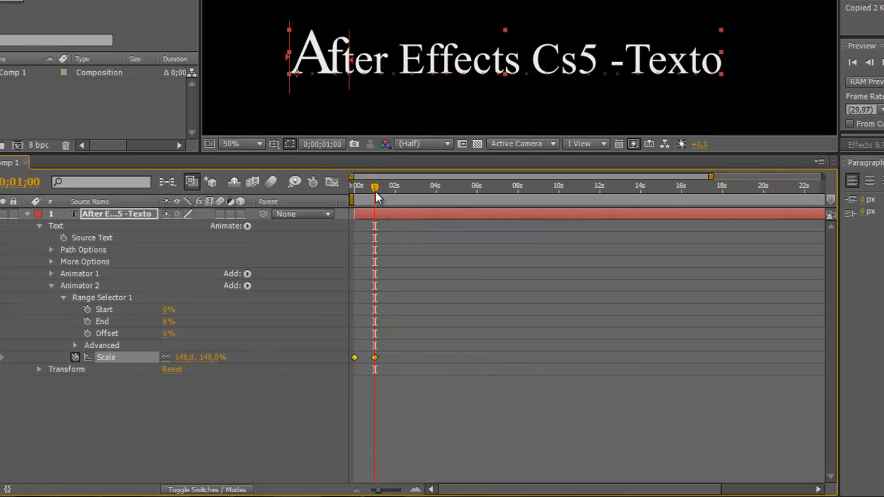
left_click_drag(375, 192, 428, 198)
key("ctrl+v")
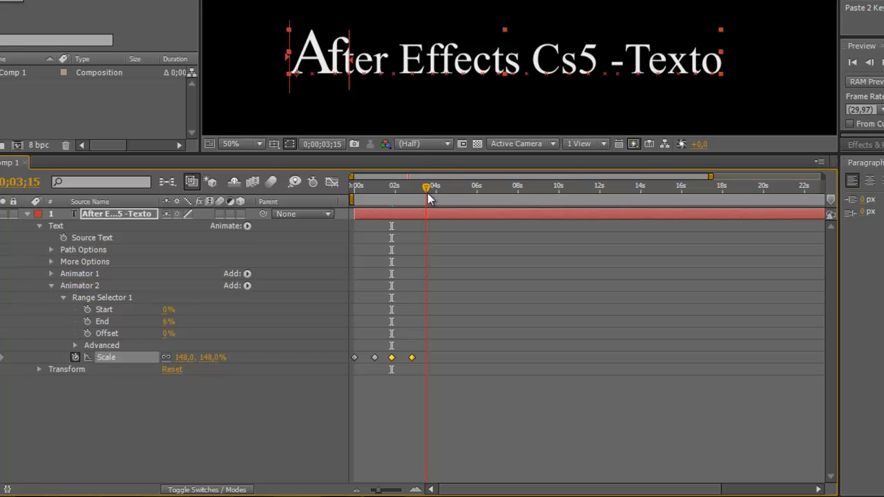
key("ctrl+v")
Preview the repeated scale animation from the first frame to examine how the first letter pulses.
key("Home")
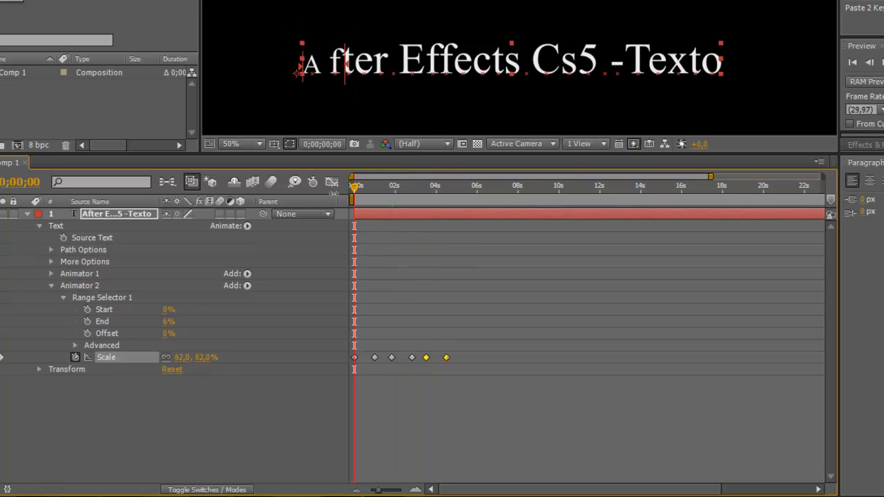
key("KP_0")
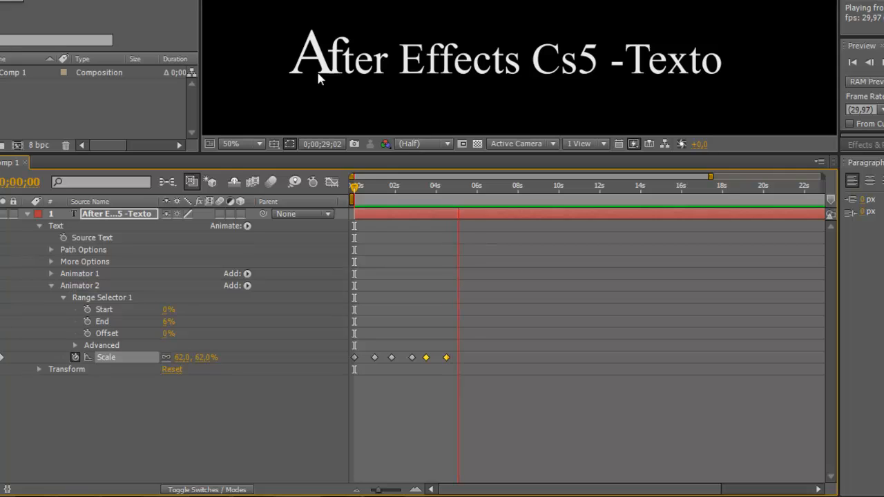
left_click(387, 214)
At 0;00;00;24, set the range selector's Offset to 2% and its End to 2% to narrow the affected letters.
left_click_drag(477, 190, 371, 195)
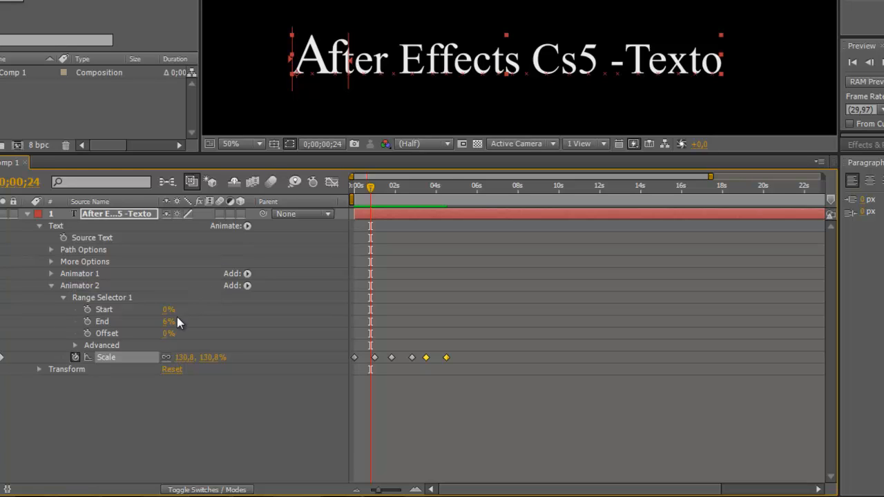
left_click_drag(165, 333, 169, 329)
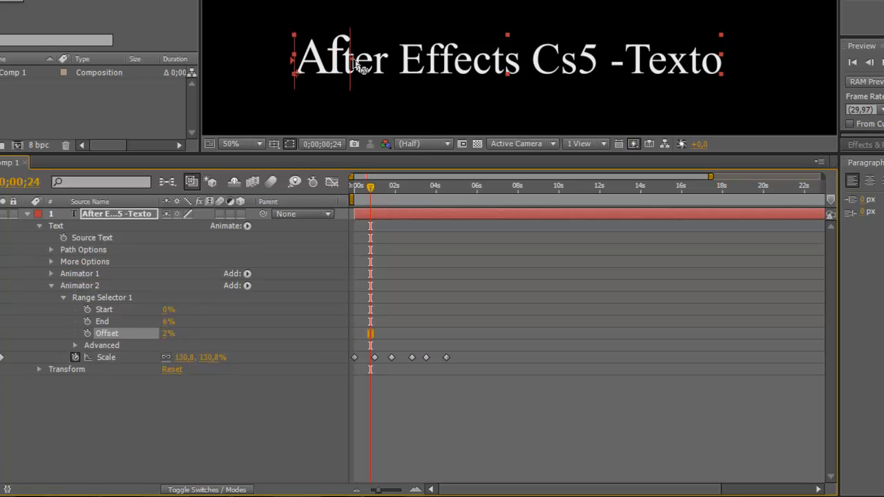
left_click(353, 61)
mouse_move(336, 64)
left_mouse_down()
mouse_move(711, 61)
mouse_move(330, 64)
left_mouse_up()
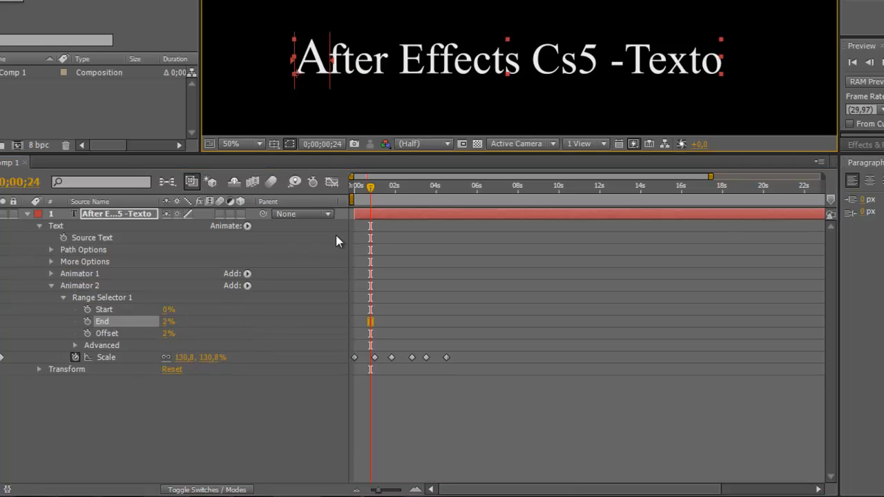
Preview the narrowed scale animation from the first frame to examine its effect on the first letter.
left_click_drag(372, 187, 322, 197)
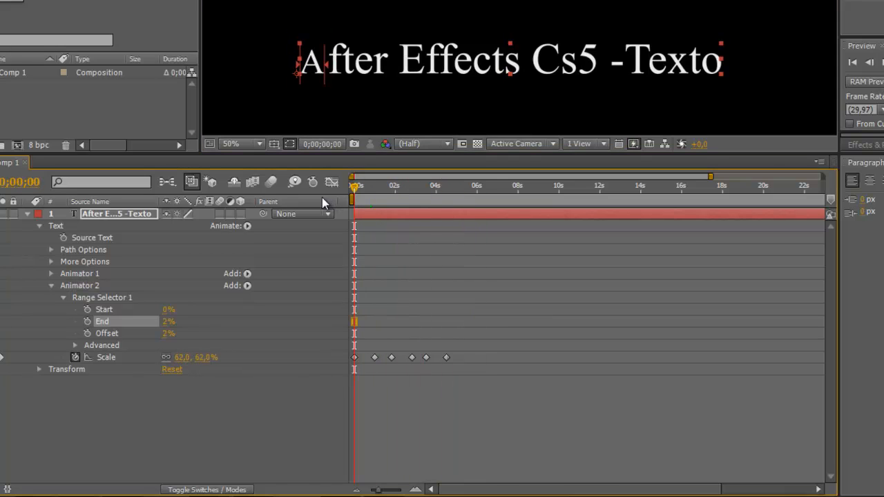
key("KP_0")
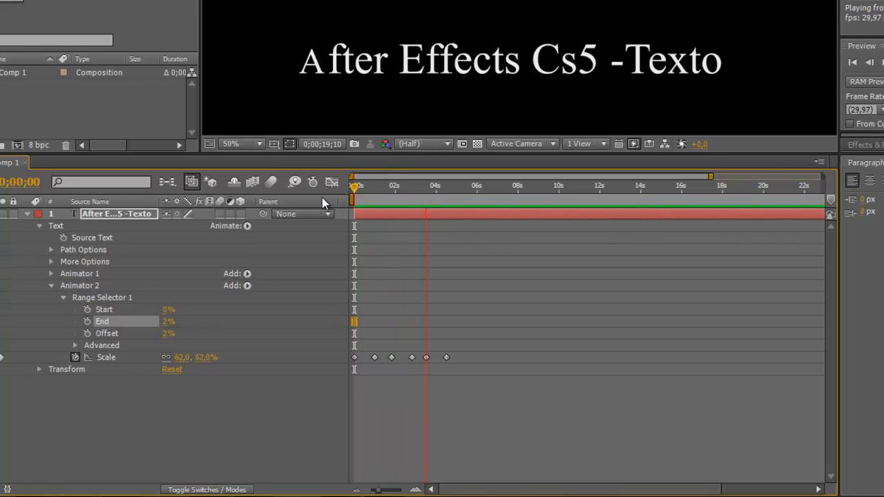
Stop the preview, add a second range selector to Animator 2 and expand its settings.
key("space")
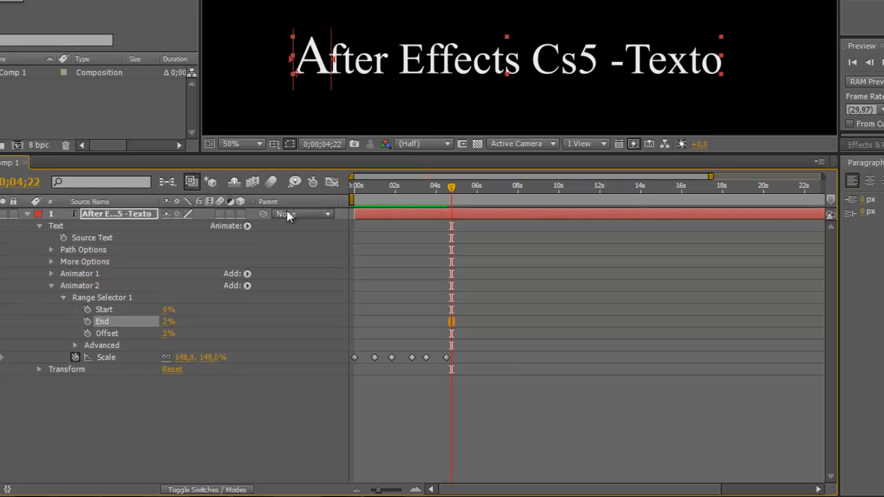
left_click(113, 298)
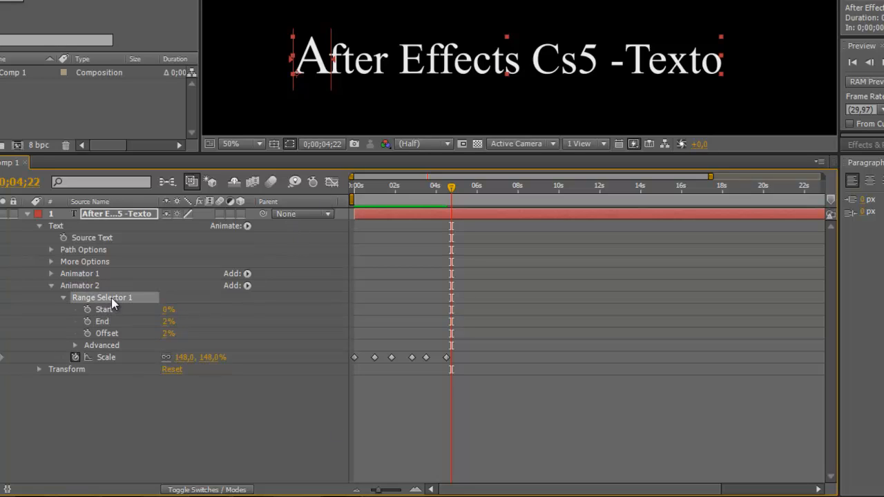
left_click(247, 285)
mouse_move(288, 299)
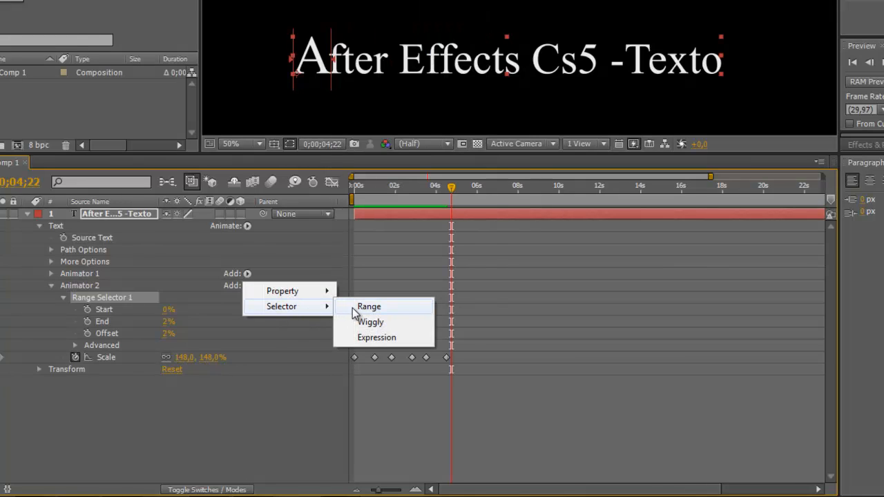
left_click(353, 311)
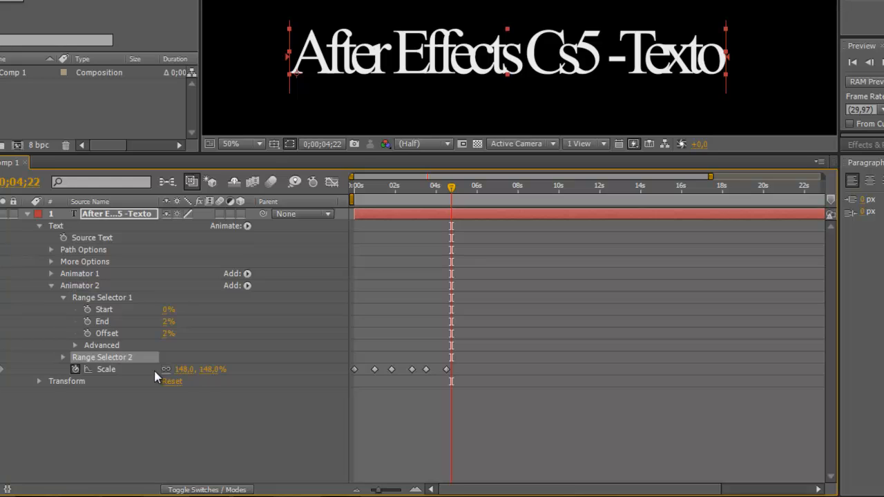
left_click(64, 358)
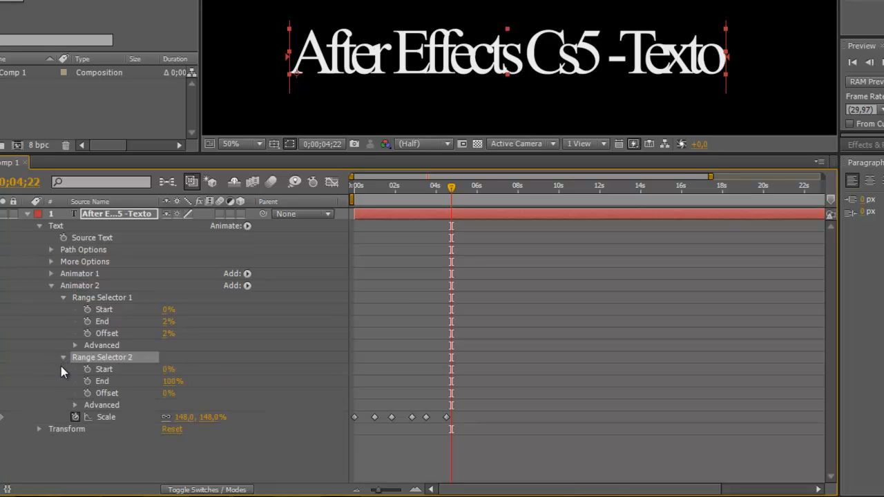
left_click(52, 286)
left_click(51, 286)
left_click(51, 285)
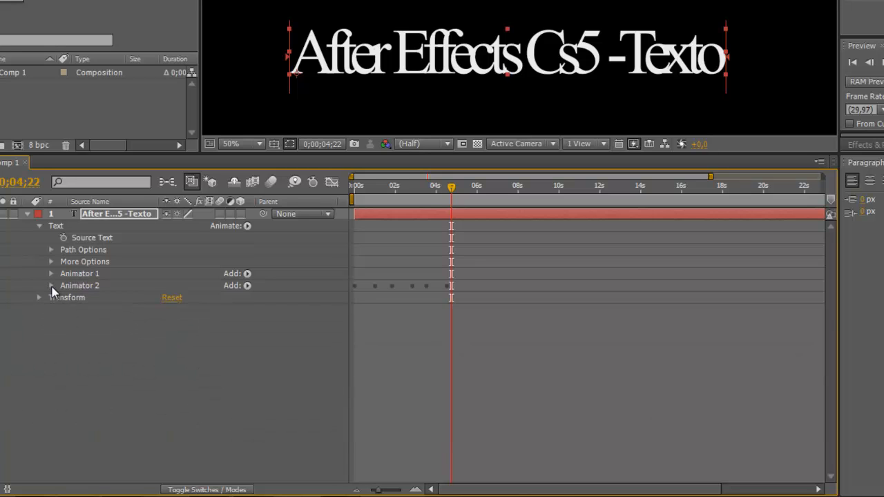
left_click(52, 285)
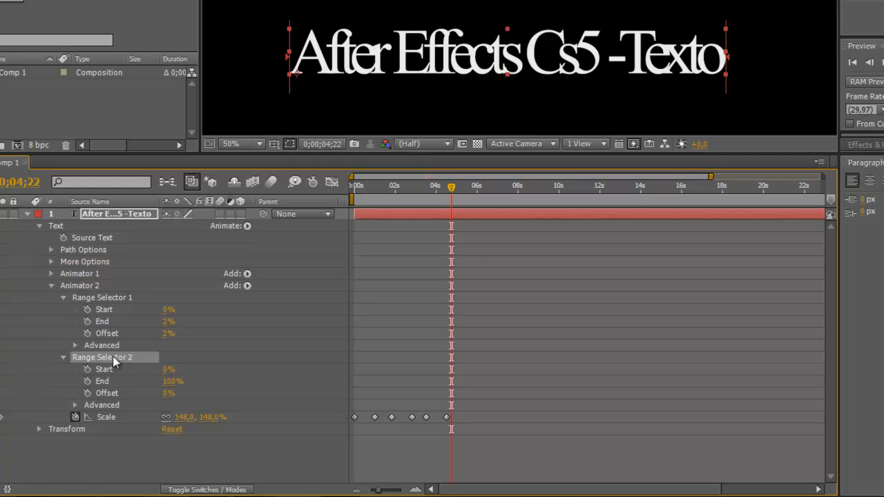
left_click(51, 285)
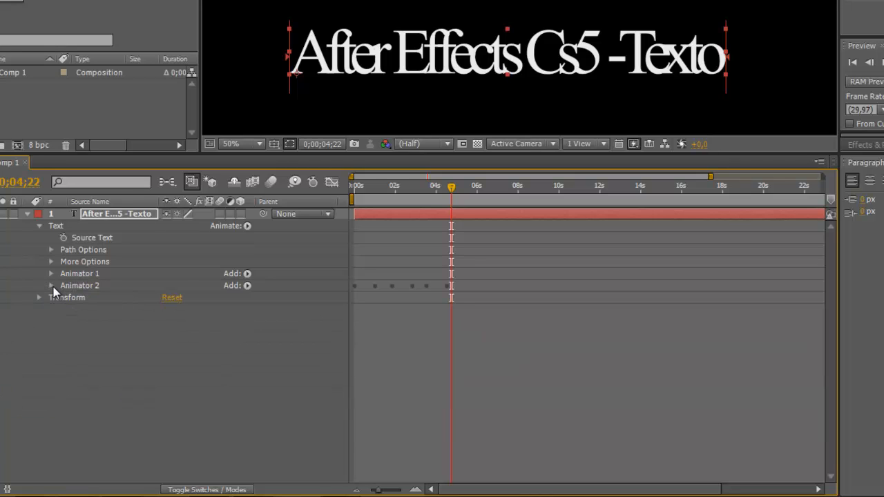
left_click(51, 286)
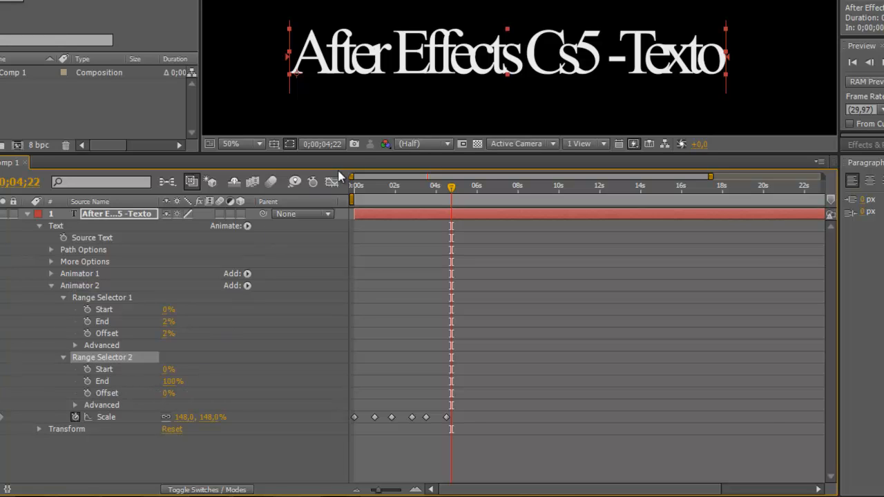
Set Range Selector 2's Offset to 5%, Start to 20% and End to 24% so it covers only the letter E.
left_click(170, 393)
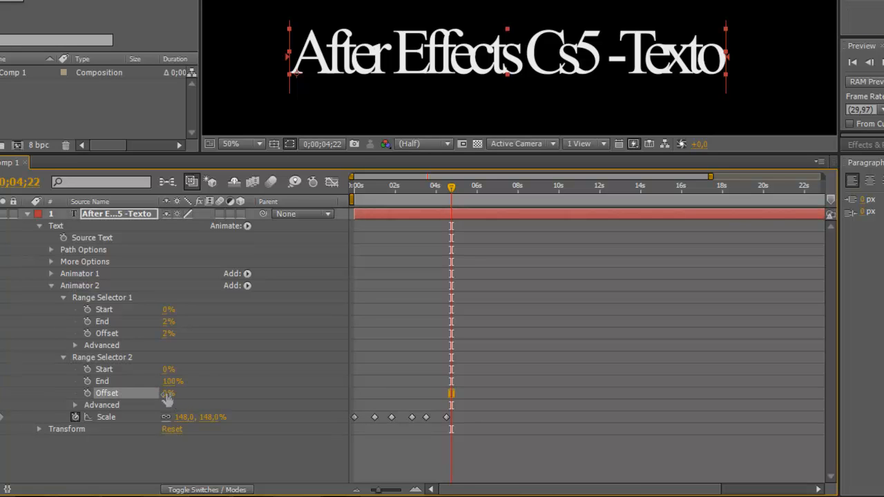
mouse_move(172, 393)
left_mouse_down()
mouse_move(217, 396)
mouse_move(162, 394)
left_mouse_up()
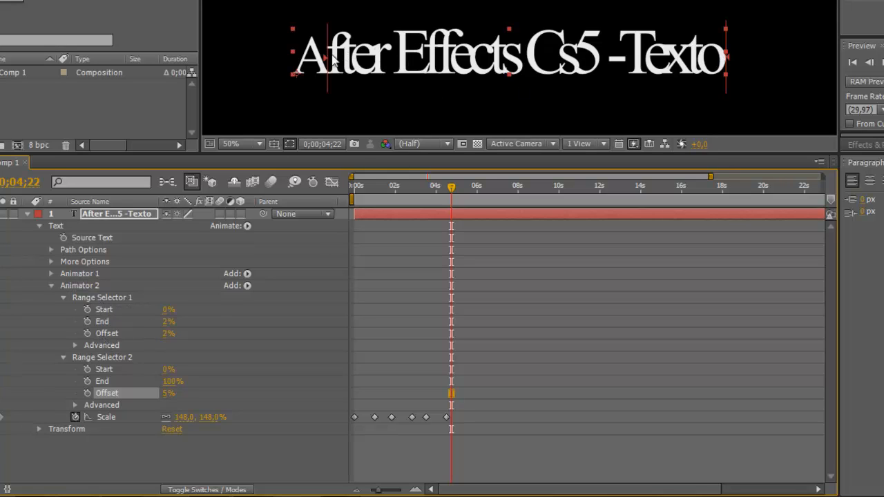
left_click_drag(329, 63, 400, 65)
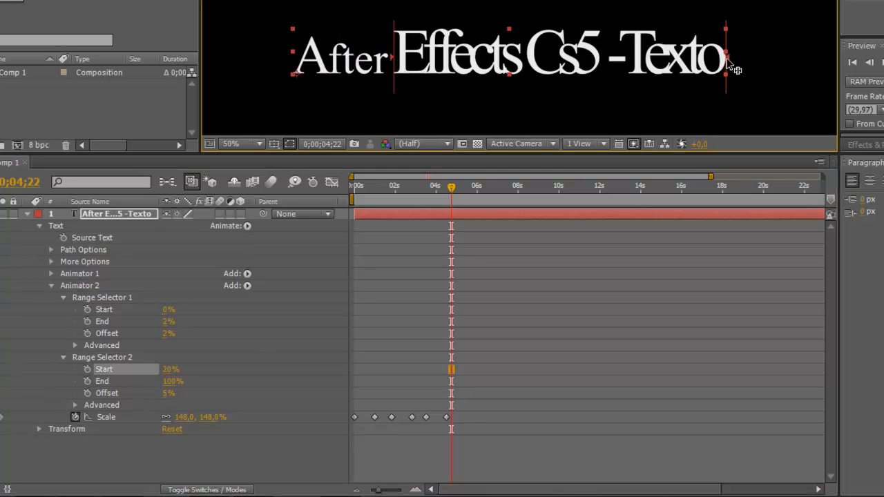
left_click_drag(733, 69, 432, 72)
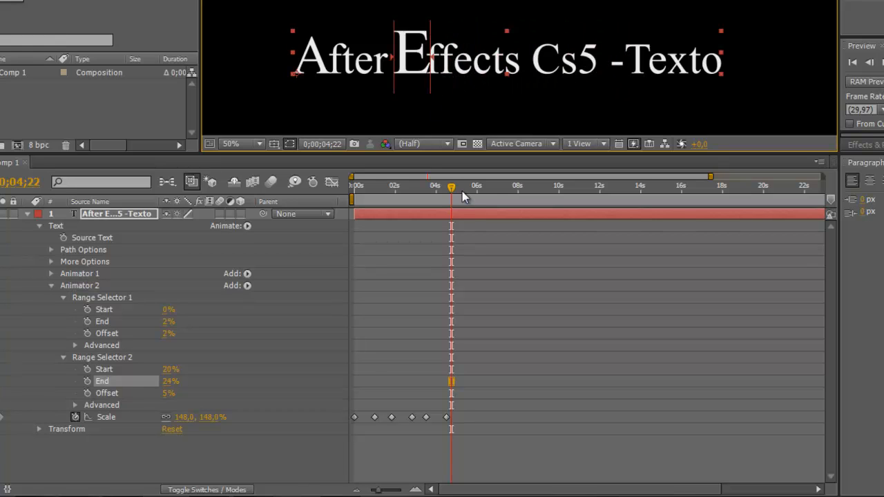
Preview the animation from the first frame to examine how the A and the E scale together.
left_click_drag(452, 188, 337, 191)
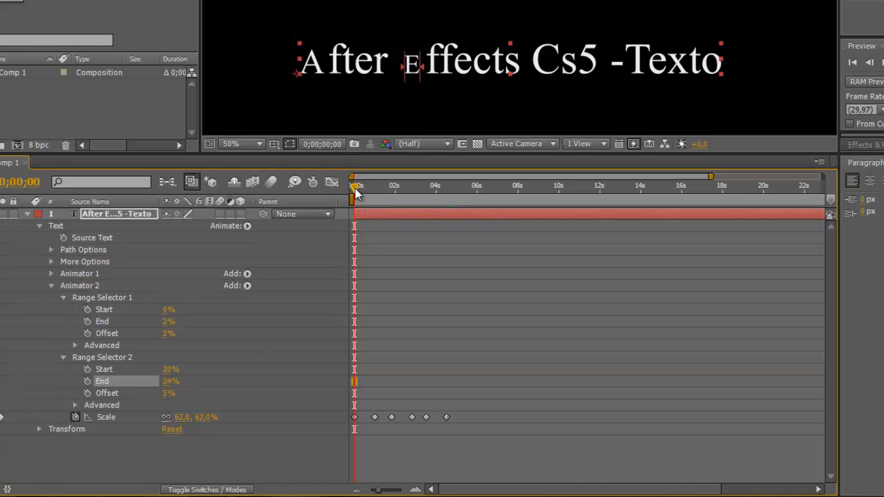
left_click_drag(355, 186, 338, 205)
key("KP_0")
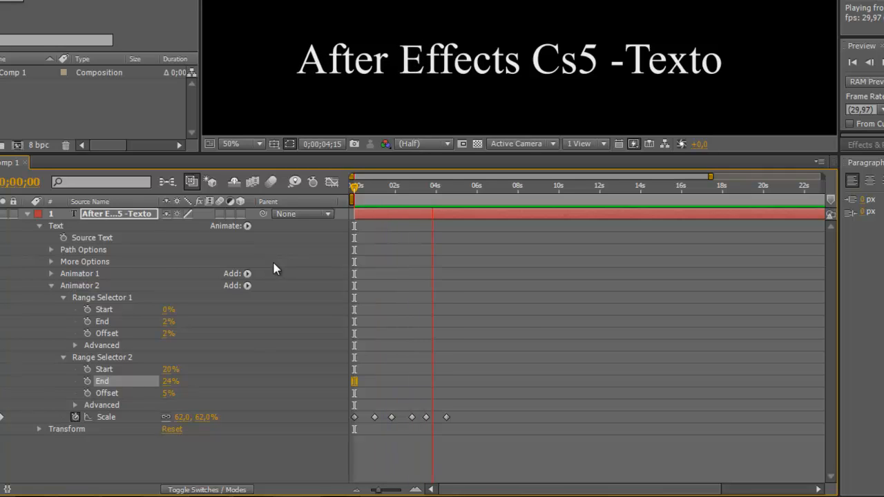
key("space")
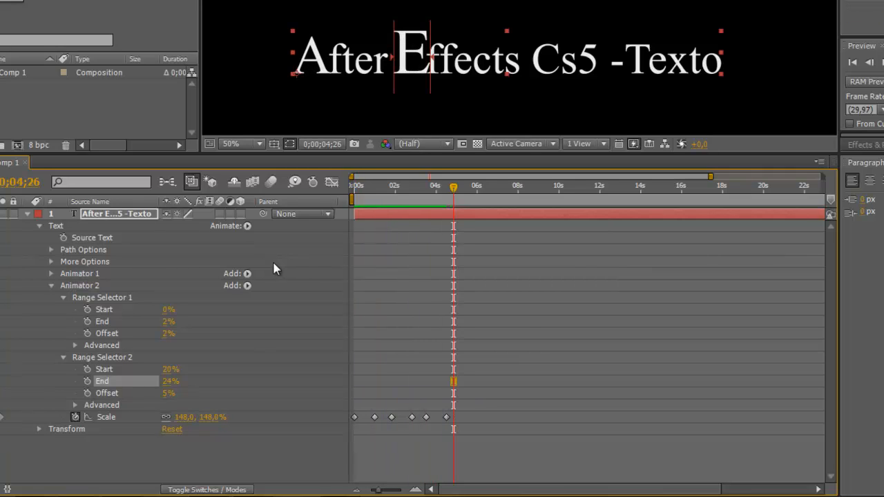
Collapse the title layer's text properties, resize the panels around the composition viewer, and delete the "After Effects Cs5 -Texto" layer.
left_click(322, 450)
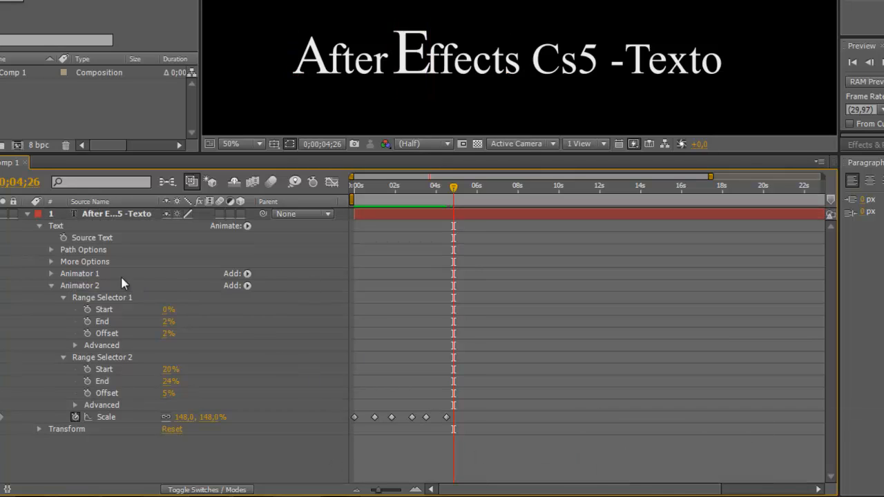
left_click(39, 226)
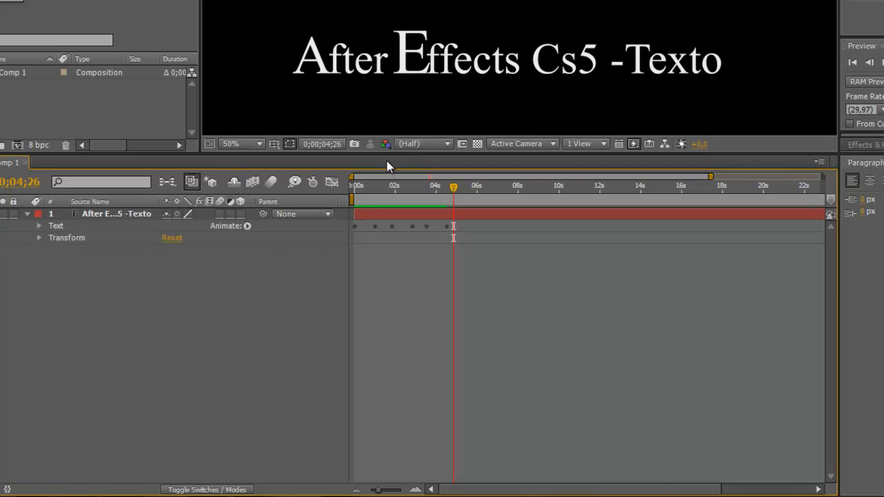
left_click_drag(386, 150, 383, 276)
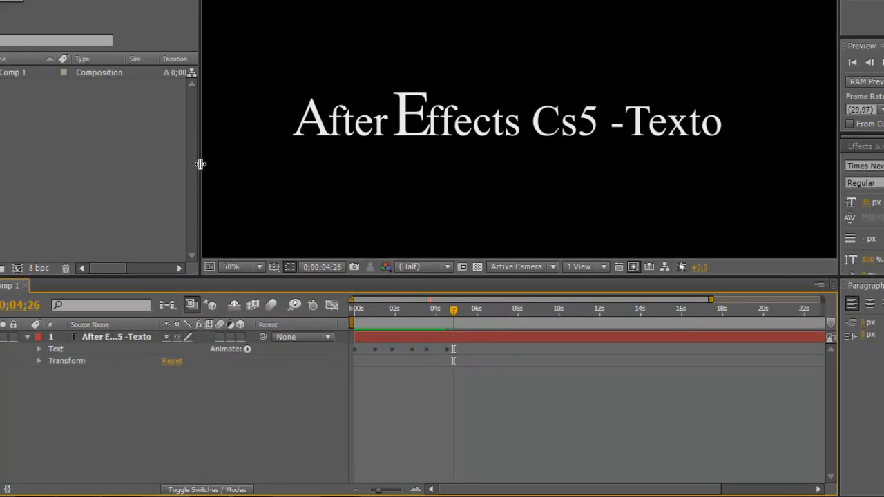
left_click_drag(201, 164, 234, 162)
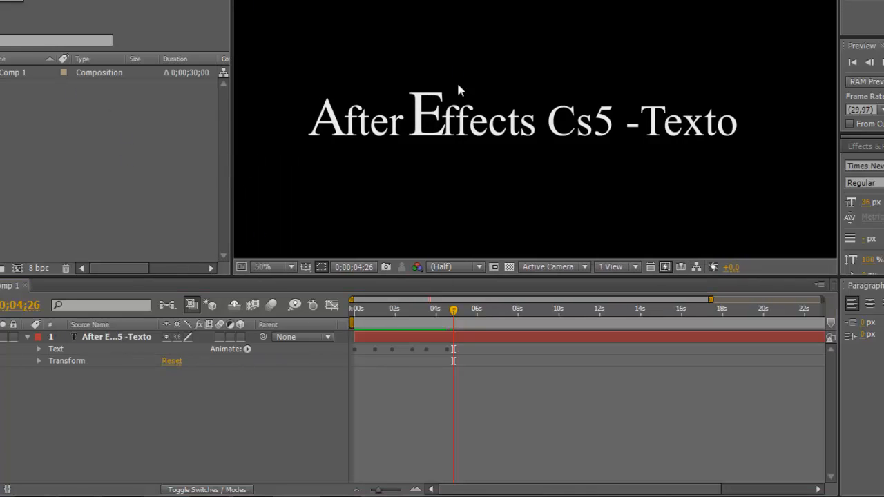
left_click(445, 126)
key("Delete")
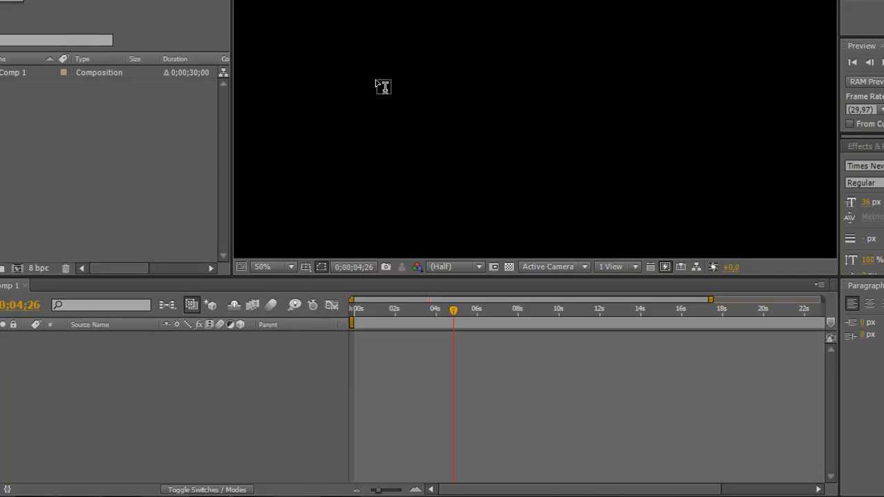
Create a new text layer reading "wiggly" in the composition.
left_click(381, 86)
type("wi")
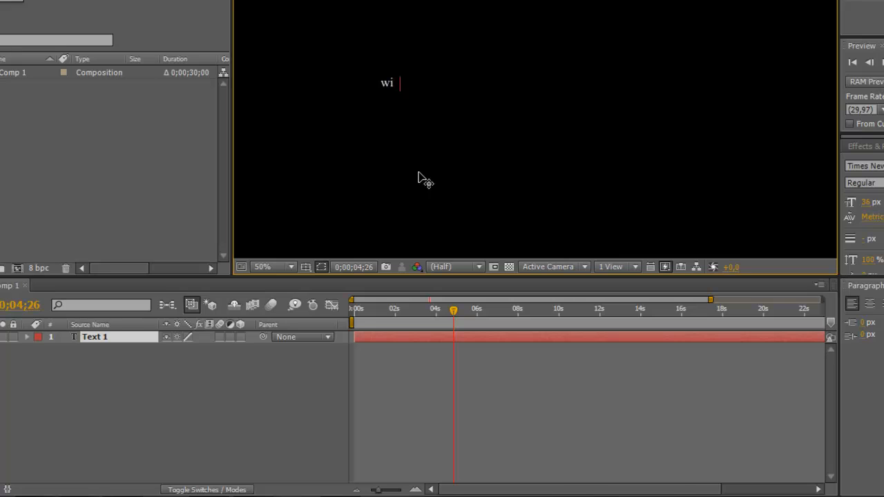
type("ggly")
key("KP_Enter")
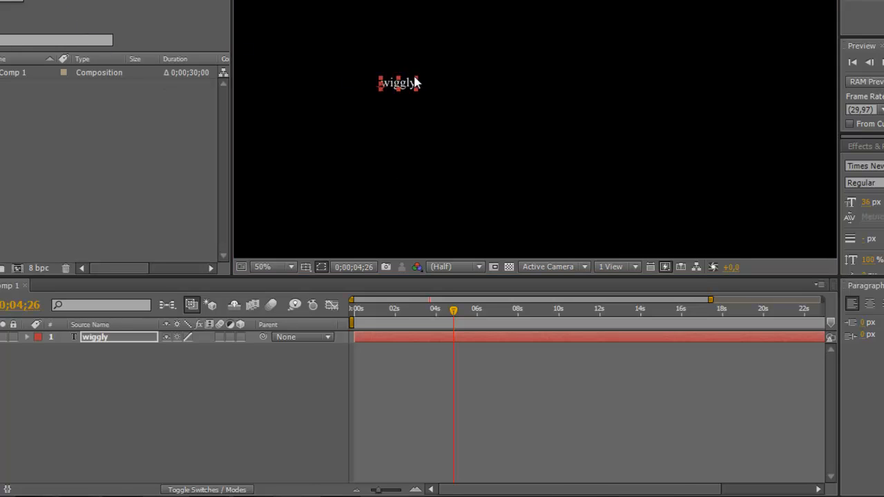
Scale the "wiggly" text up to several times its size and move it near the middle of the frame.
left_click(481, 65)
left_click(409, 84)
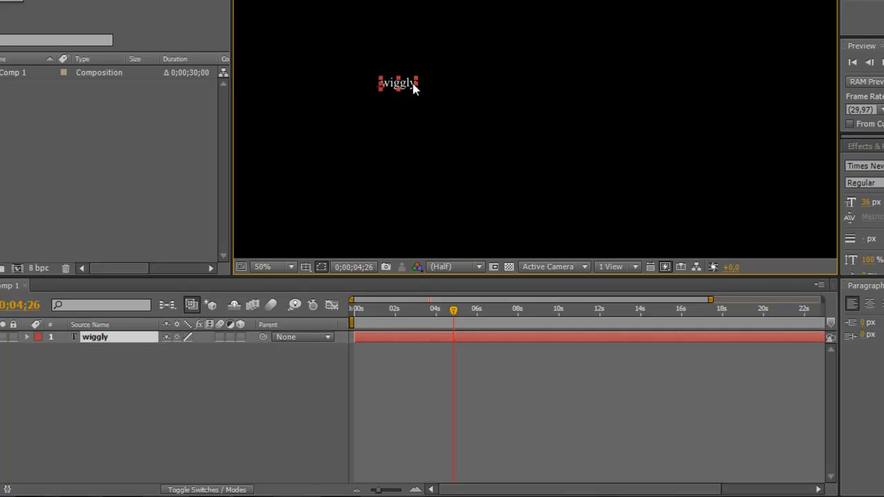
left_click_drag(418, 83, 656, 51)
left_click_drag(446, 75, 500, 115)
left_click(487, 72)
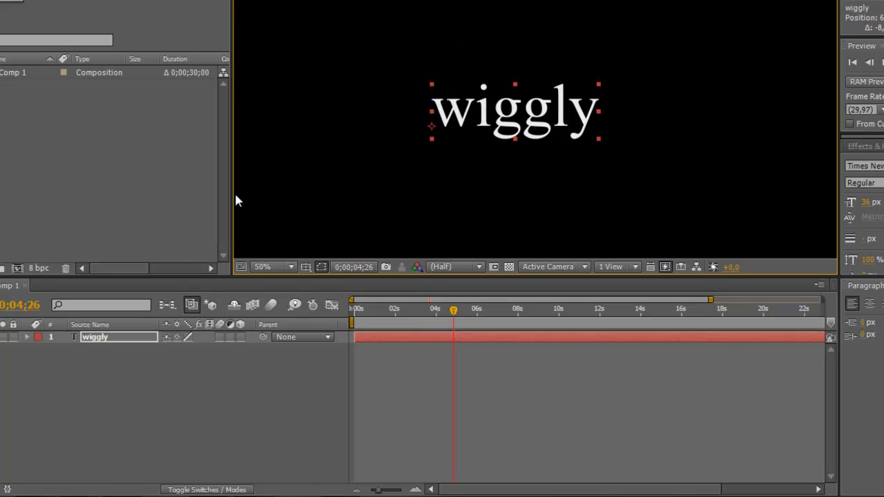
Add a text animator with All Transform Properties to the "wiggly" layer.
left_click(27, 337)
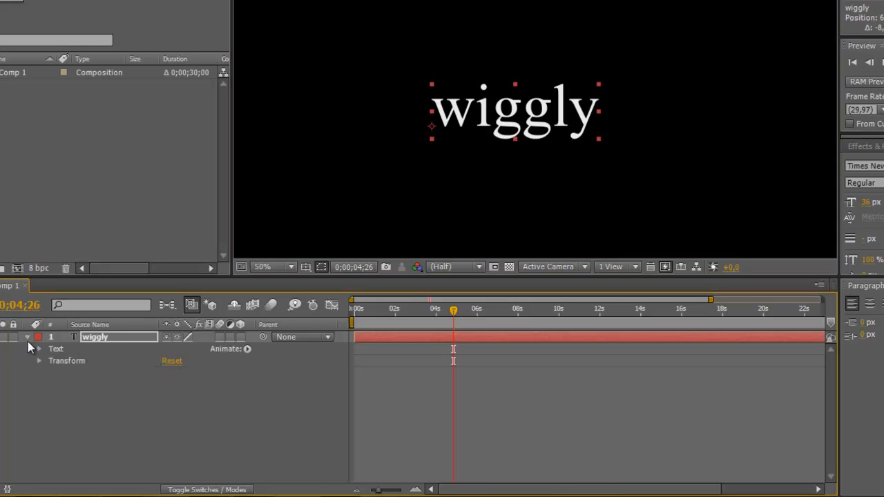
left_click(39, 361)
left_click(76, 384)
left_click(40, 361)
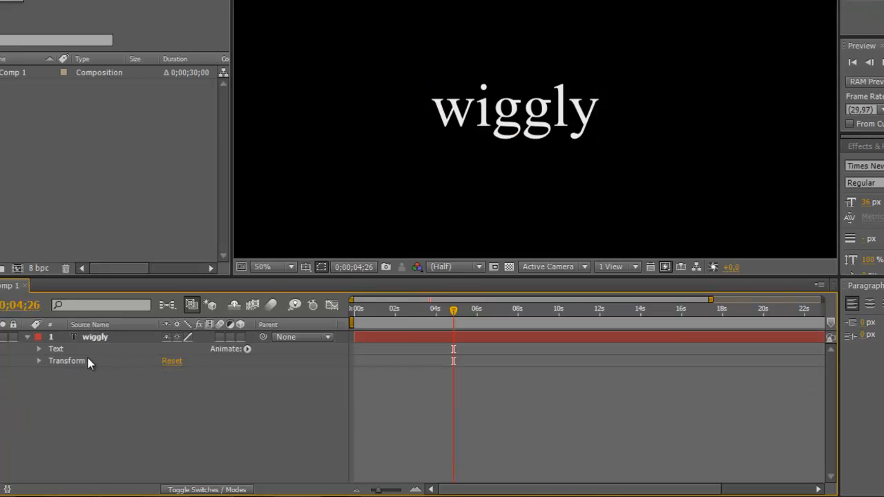
left_click(246, 349)
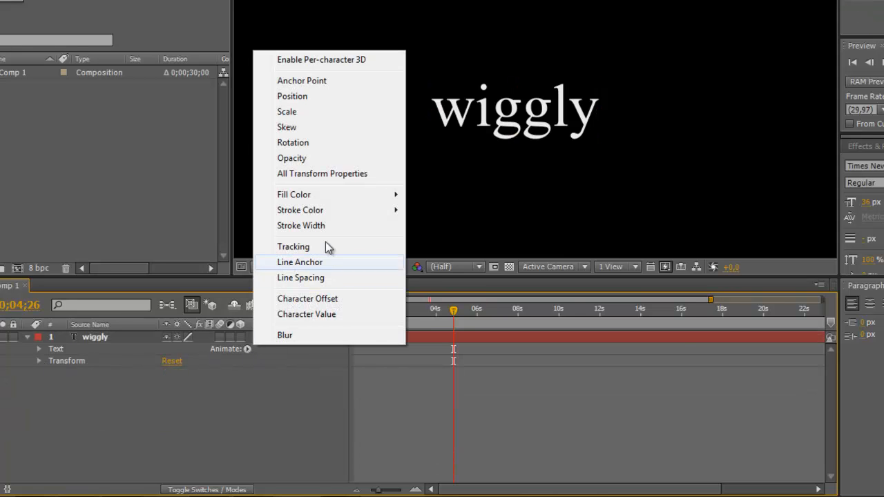
left_click(314, 174)
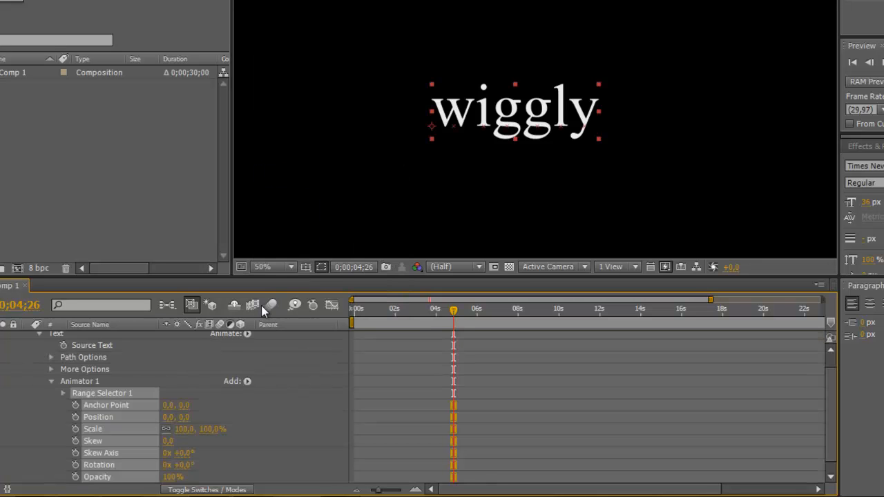
scroll(575, 367, "down", 1)
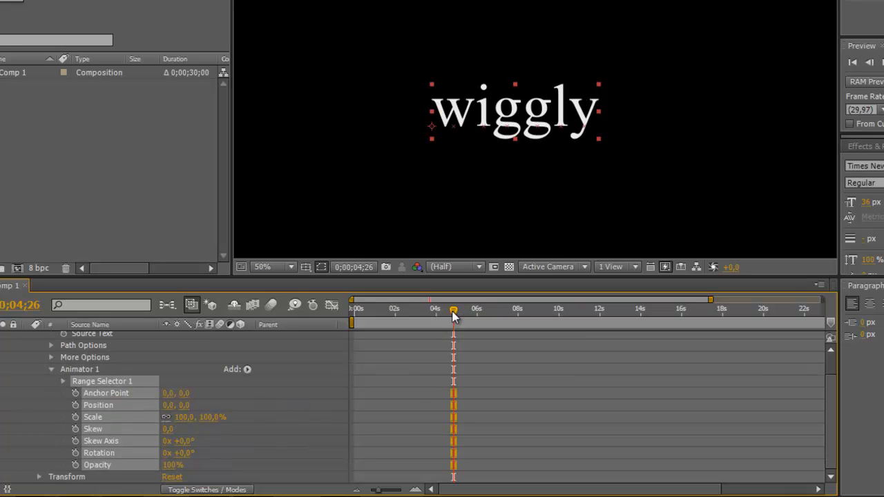
Return to the start of the composition and add a Fill Color property to Animator 1 of the "wiggly" layer.
left_click_drag(453, 310, 349, 320)
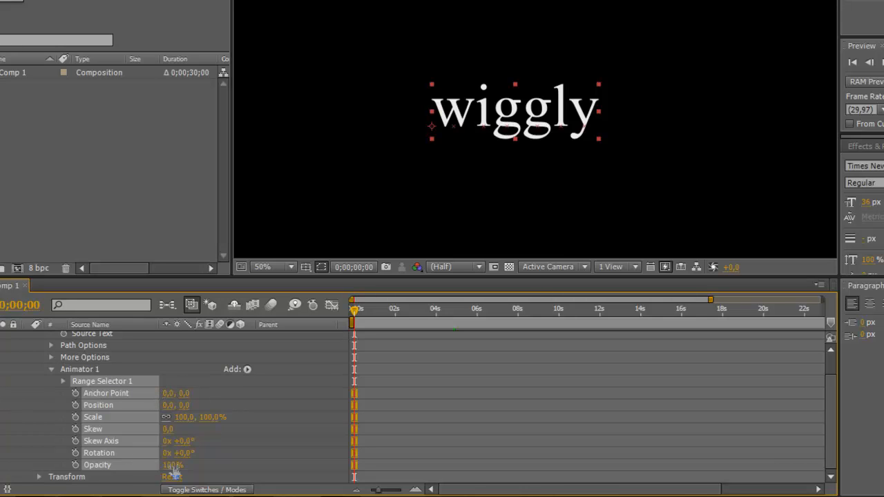
left_click(247, 370)
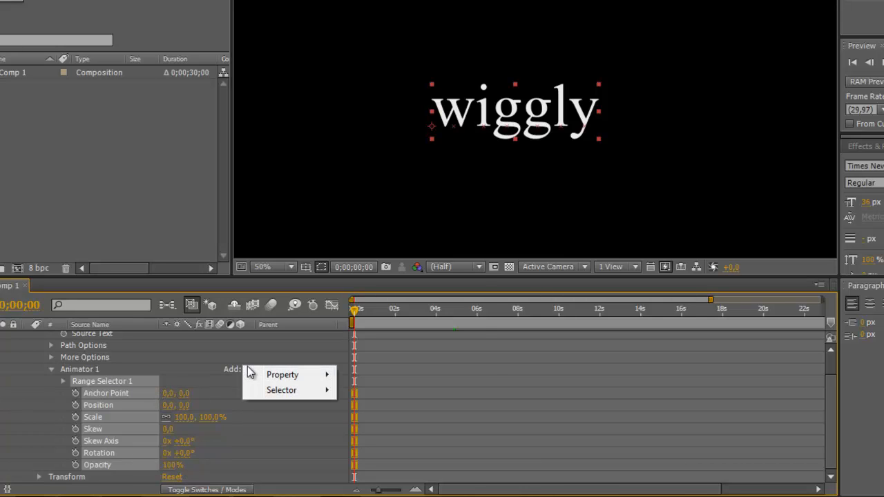
mouse_move(277, 373)
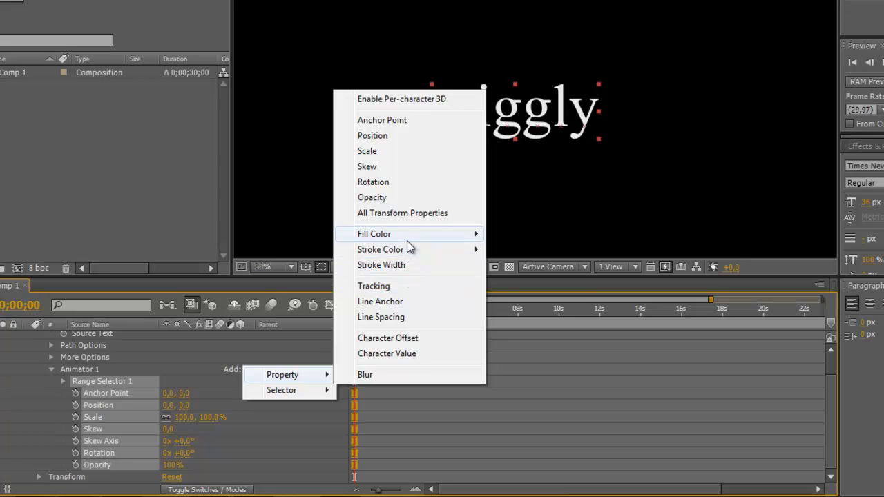
mouse_move(407, 239)
left_click(514, 234)
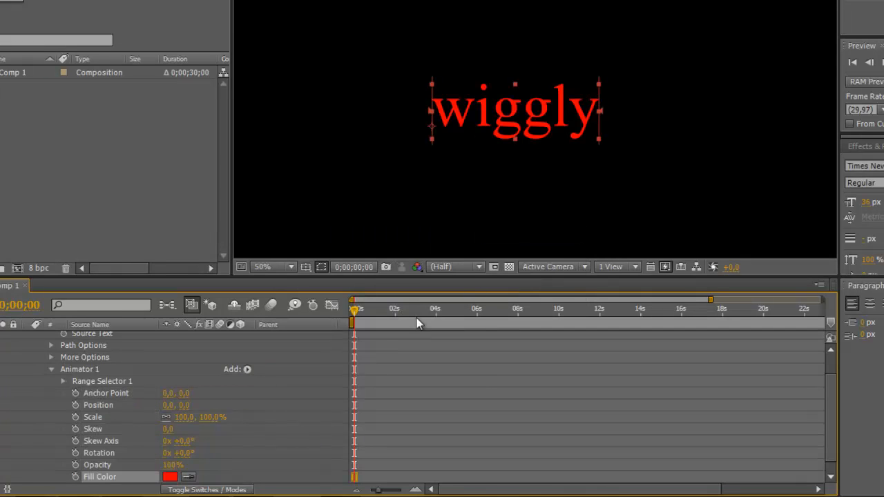
Set the animator's Fill Color to near-black and accept white as the text's own colour.
left_click(169, 476)
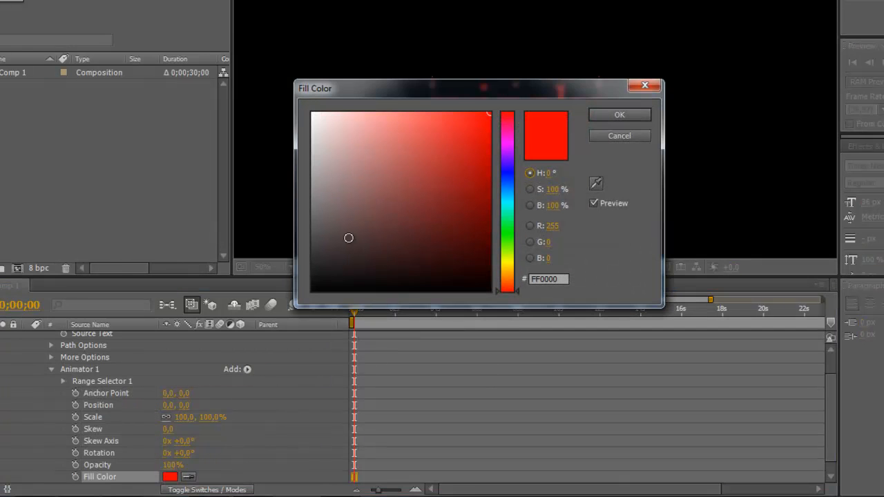
left_click(320, 281)
left_click(637, 115)
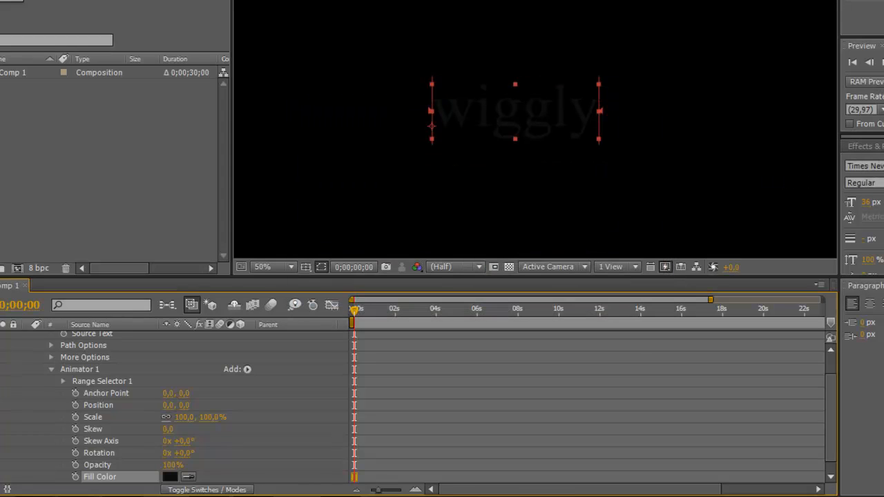
left_click(883, 172)
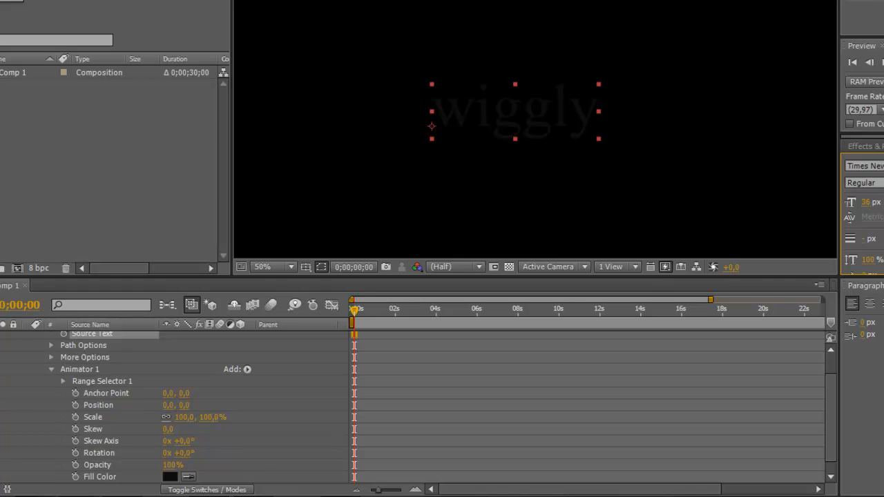
left_click(882, 173)
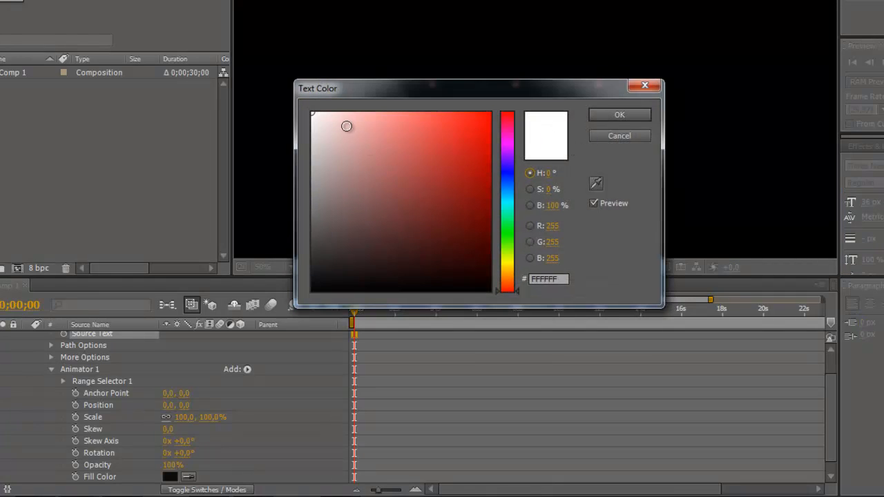
left_click(620, 114)
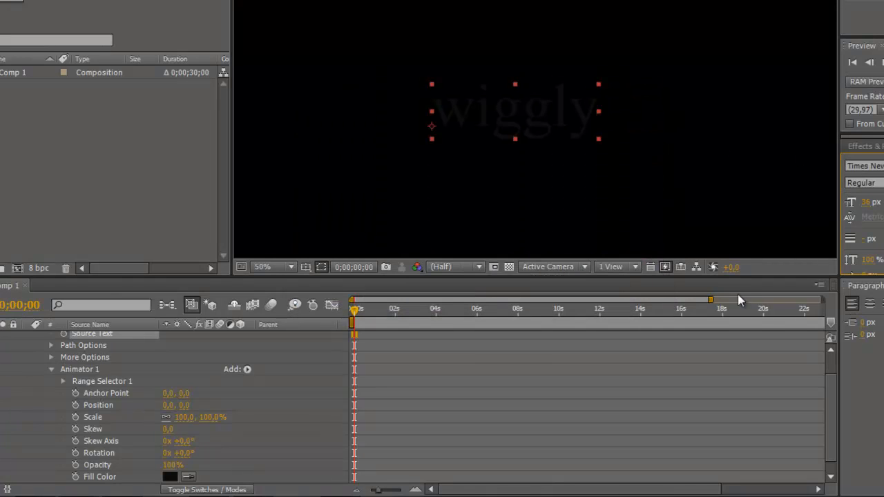
Set Animator 1's Anchor Point to 0,13, Position 0,27, Scale 138%, Skew 33, Skew Axis 23°, Rotation 27° and Opacity 82%.
scroll(172, 418, "down", 1)
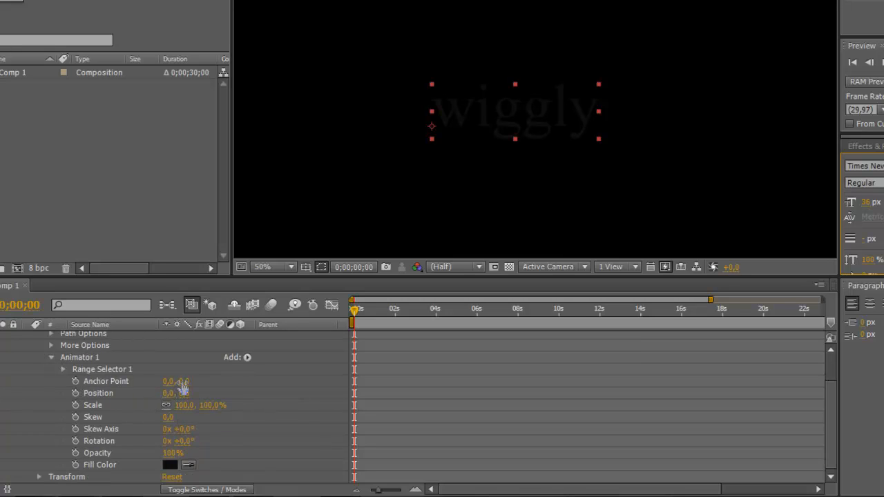
left_click_drag(182, 383, 235, 406)
left_click_drag(168, 417, 207, 441)
left_click(170, 453)
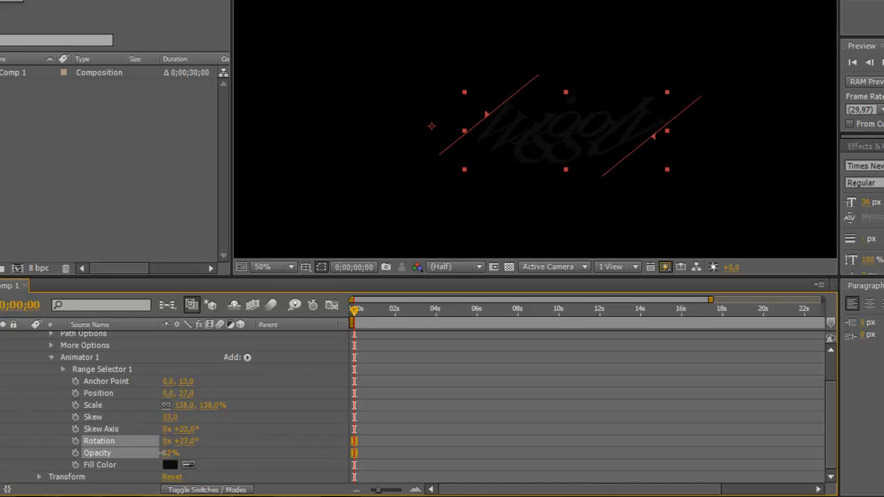
Add a Wiggly selector to Animator 1 of the "wiggly" layer.
scroll(134, 408, "up", 2)
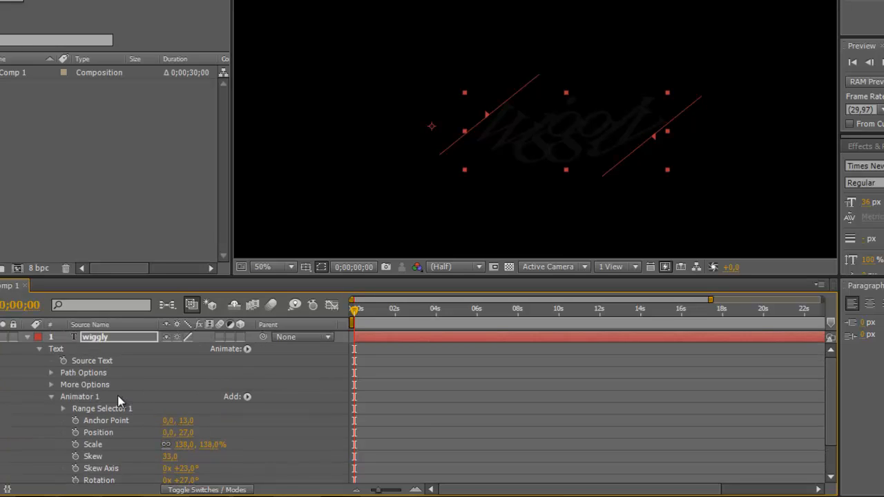
left_click(248, 398)
mouse_move(282, 419)
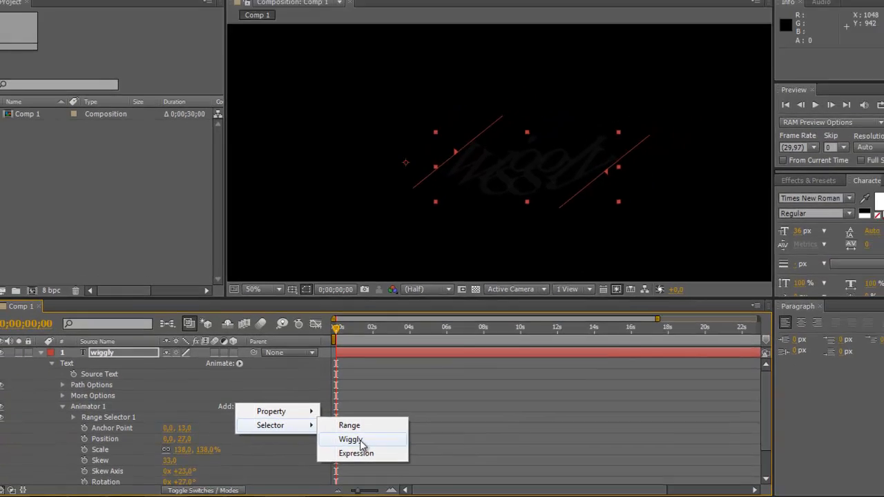
left_click(370, 433)
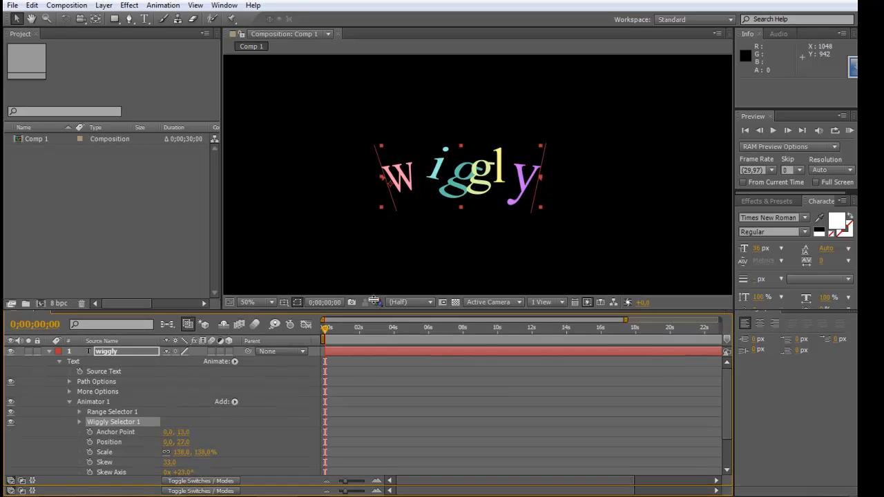
Enlarge the timeline panel and preview the wiggling text from the start of the composition.
left_click_drag(373, 310, 497, 272)
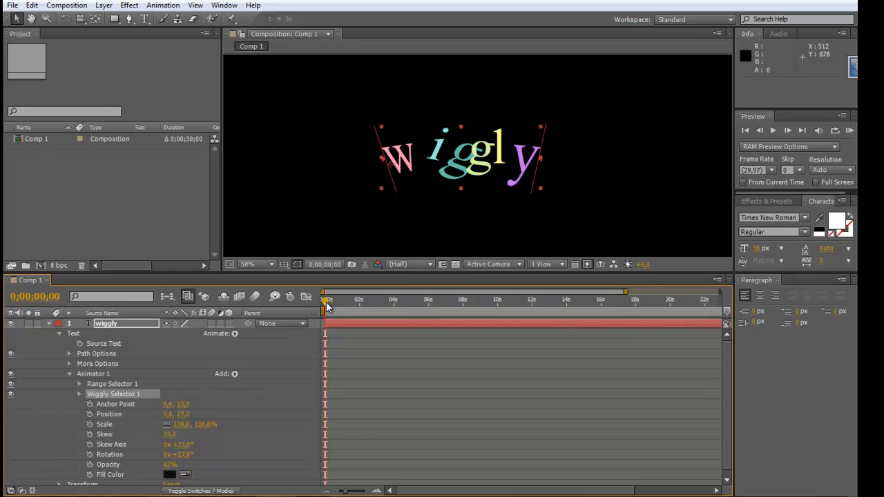
left_click_drag(326, 302, 303, 314)
left_click(774, 131)
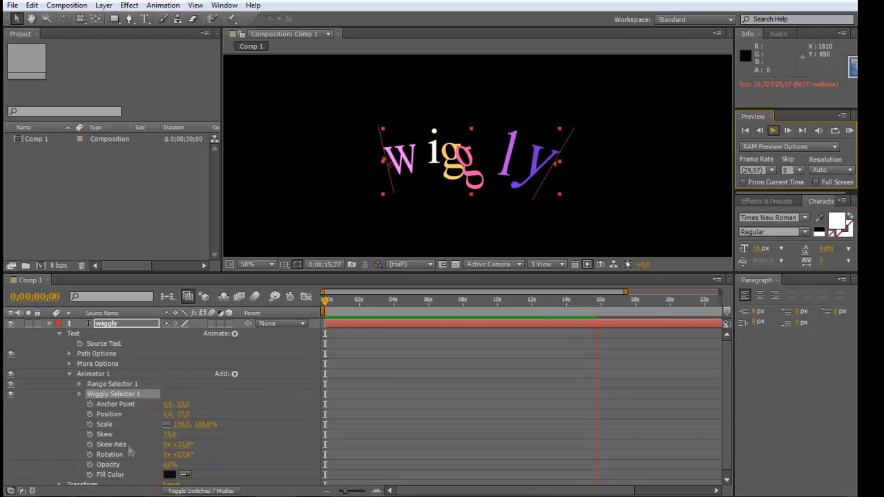
key("space")
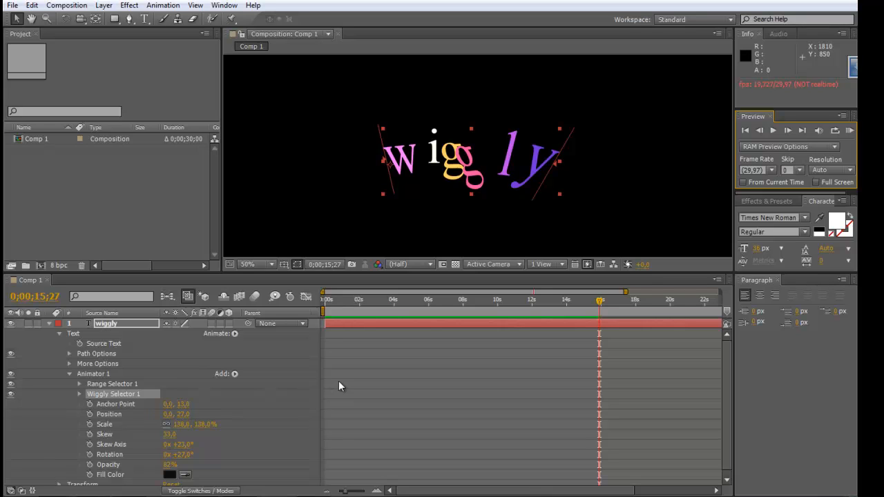
Expand Wiggly Selector 1, look through its settings and enlarge the timeline panel for more room.
left_click(298, 454)
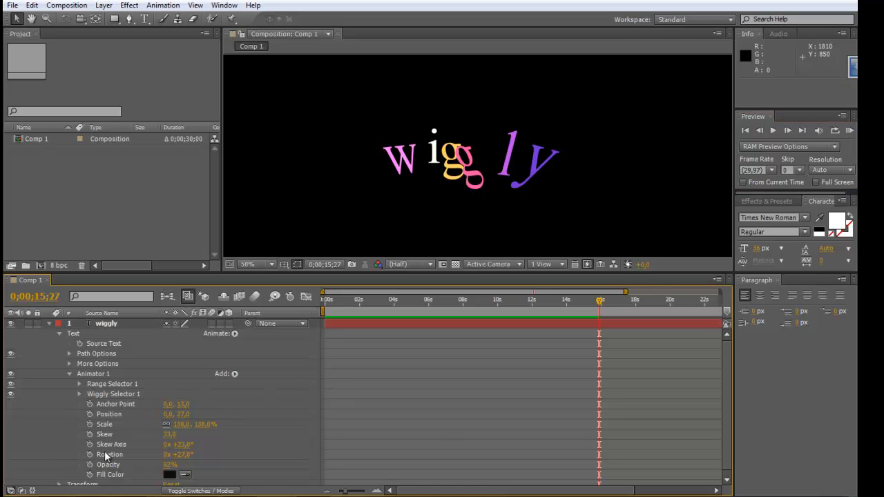
scroll(90, 425, "down", 1)
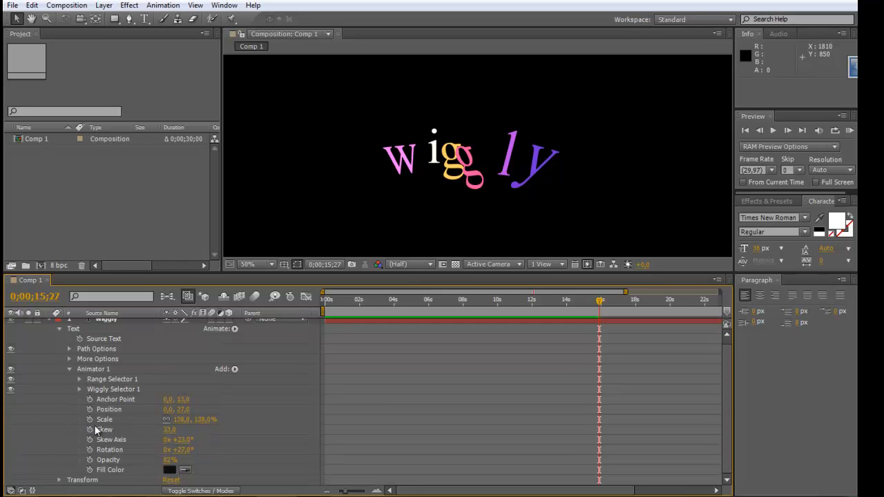
scroll(75, 380, "up", 1)
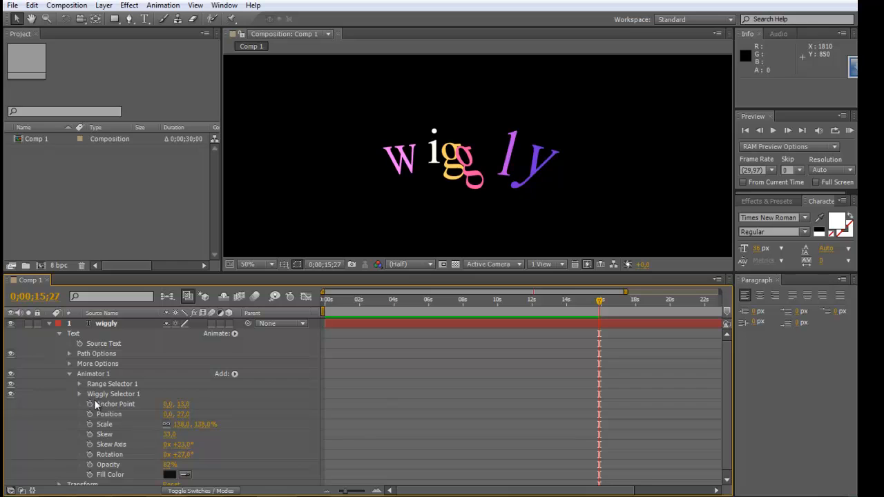
left_click(80, 393)
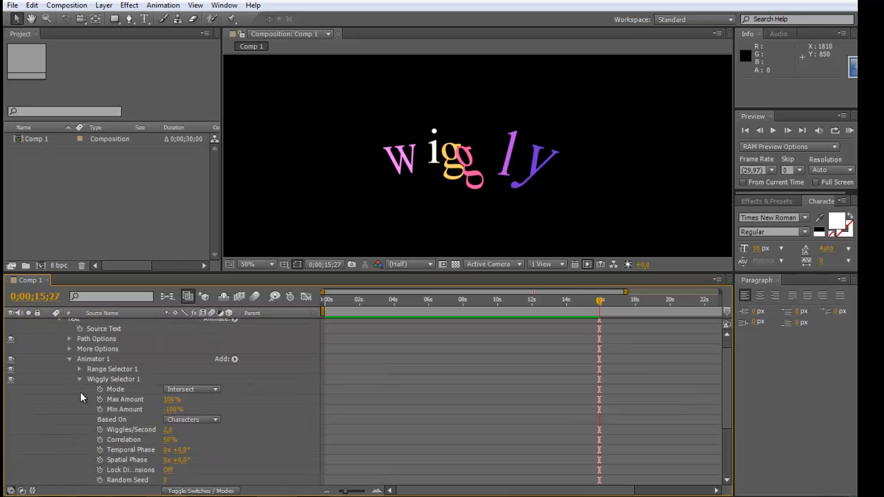
scroll(105, 404, "down", 3)
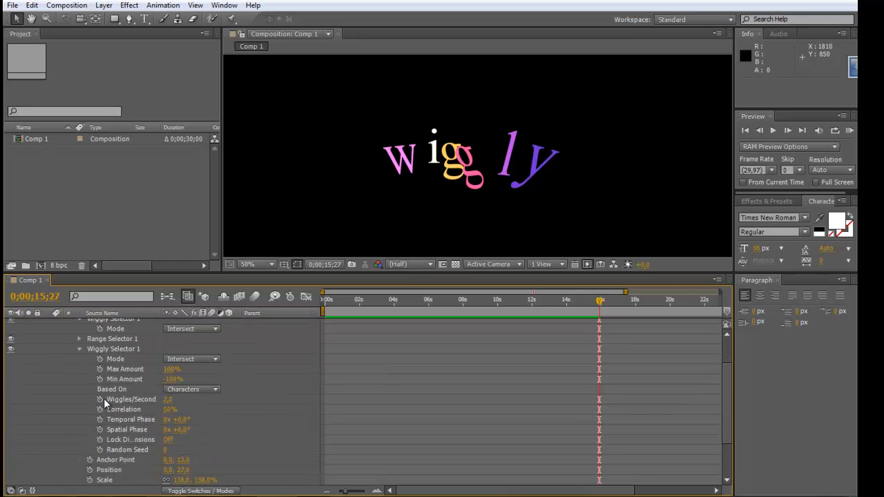
scroll(105, 400, "up", 3)
scroll(105, 397, "down", 3)
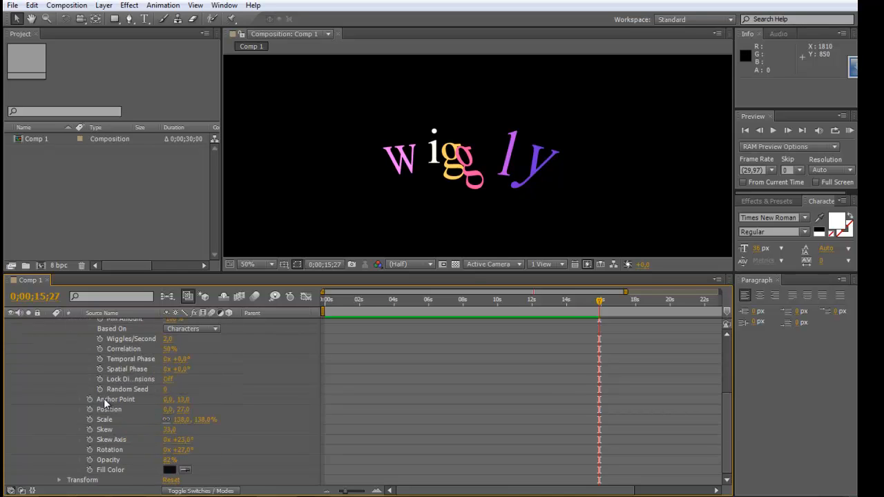
scroll(104, 401, "up", 3)
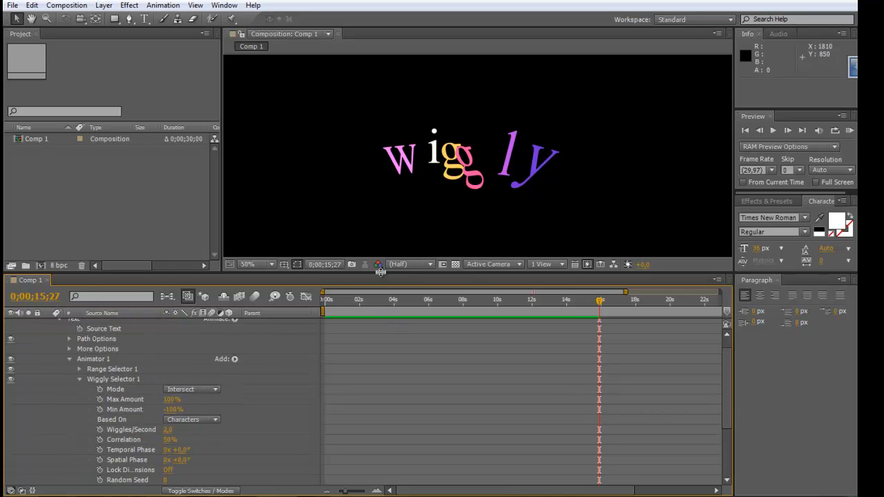
left_click_drag(380, 271, 380, 248)
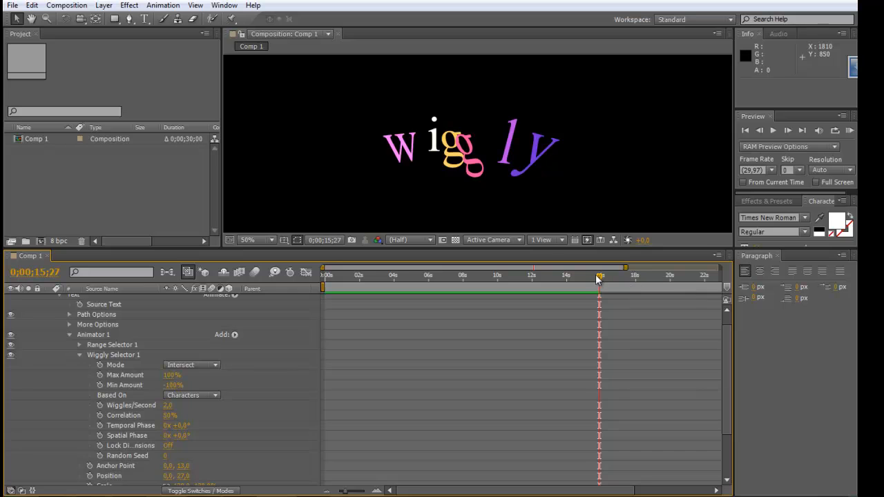
Set Wiggly Selector 1's Max Amount to 0% at the start of the composition.
left_click_drag(599, 278, 262, 384)
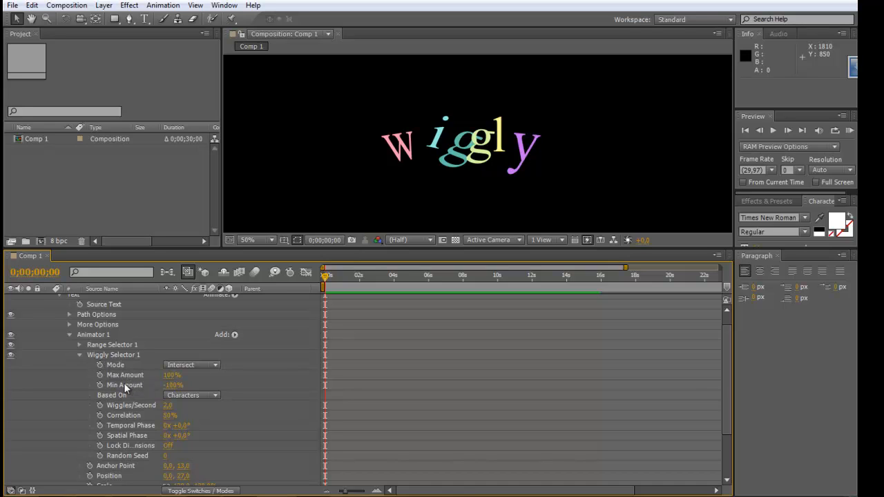
left_click(169, 375)
mouse_move(329, 283)
left_mouse_down()
mouse_move(428, 299)
mouse_move(624, 298)
mouse_move(327, 289)
left_mouse_up()
left_click_drag(172, 378, 103, 377)
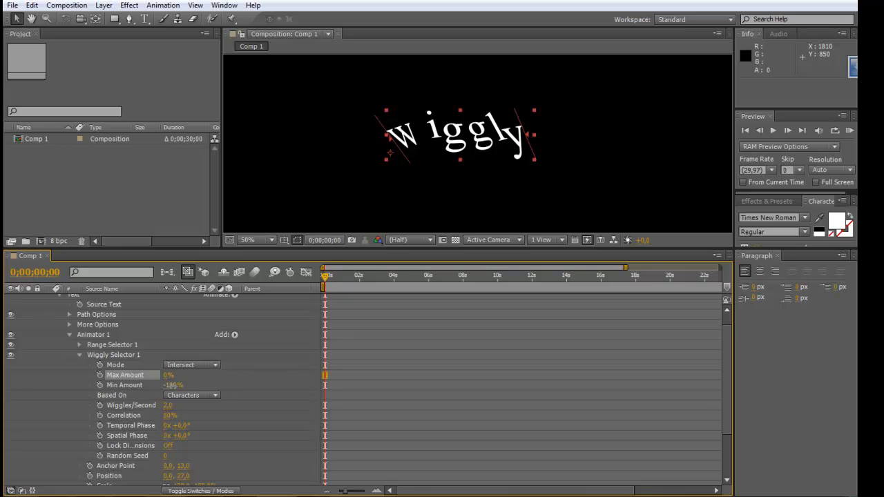
Set the Wiggly selector's Min Amount to 0% and start keyframing both Min Amount and Max Amount at 0;00;00;00.
left_click(171, 384)
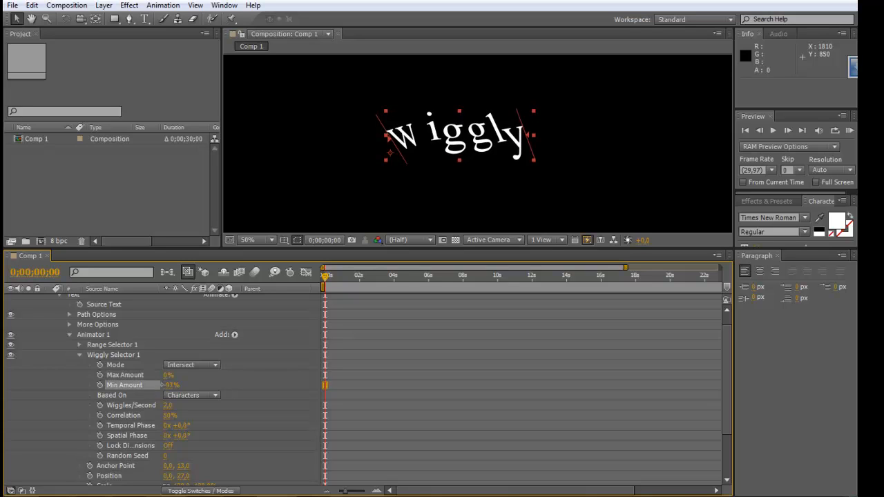
left_click_drag(169, 387, 171, 387)
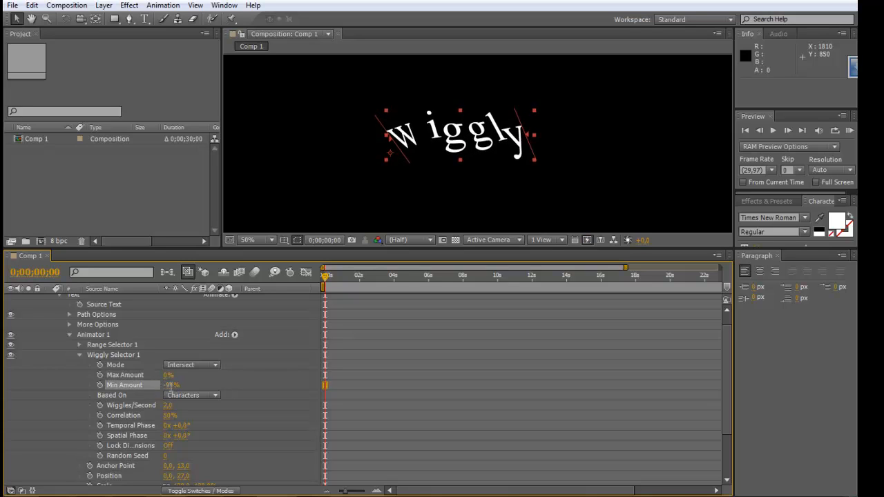
type("0")
key("Return")
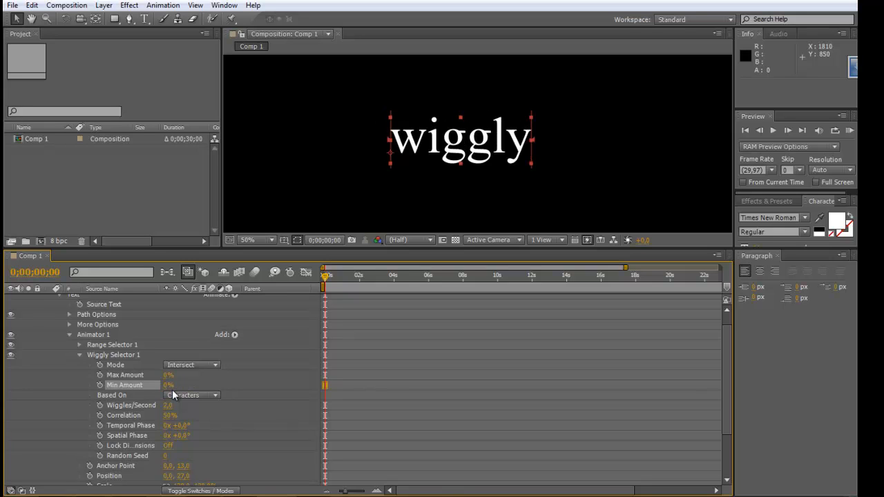
left_click(100, 384)
left_click(100, 375)
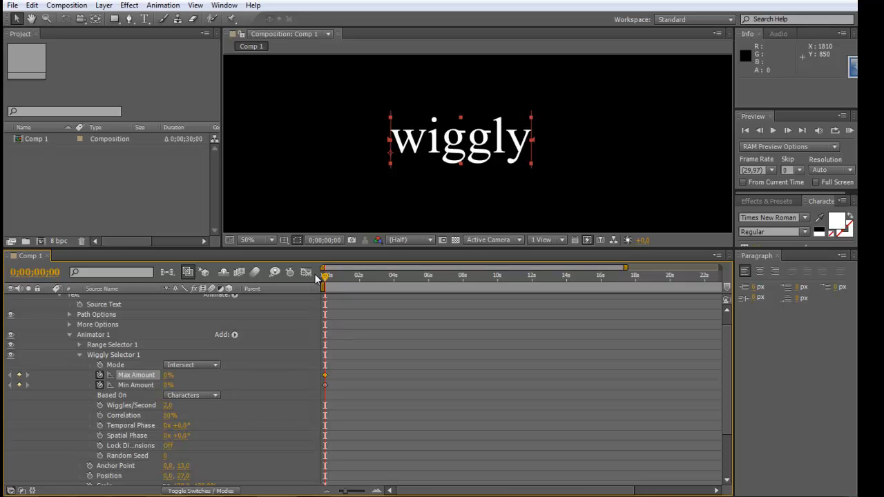
Keyframe Wiggly Selector 1's Max Amount at 100% and Min Amount at -100% at 0;00;02;23 by resetting both to their defaults.
left_click_drag(324, 276, 373, 299)
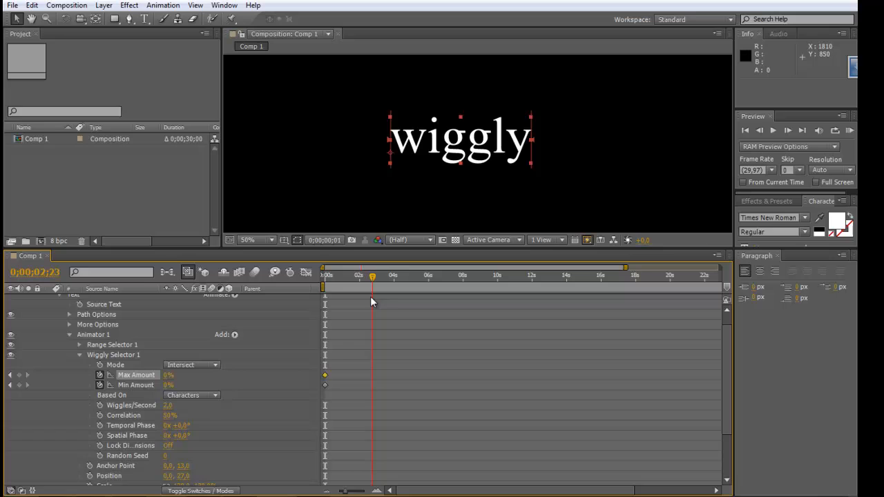
right_click(164, 375)
right_click(152, 375)
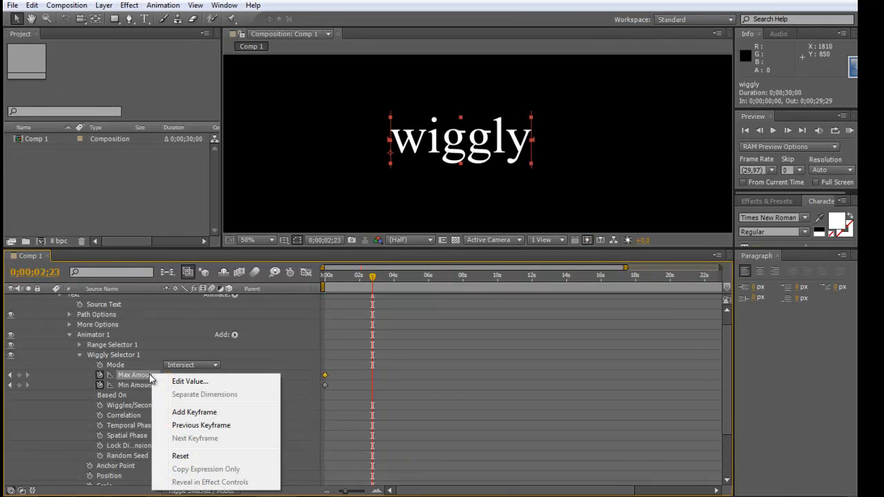
left_click(192, 458)
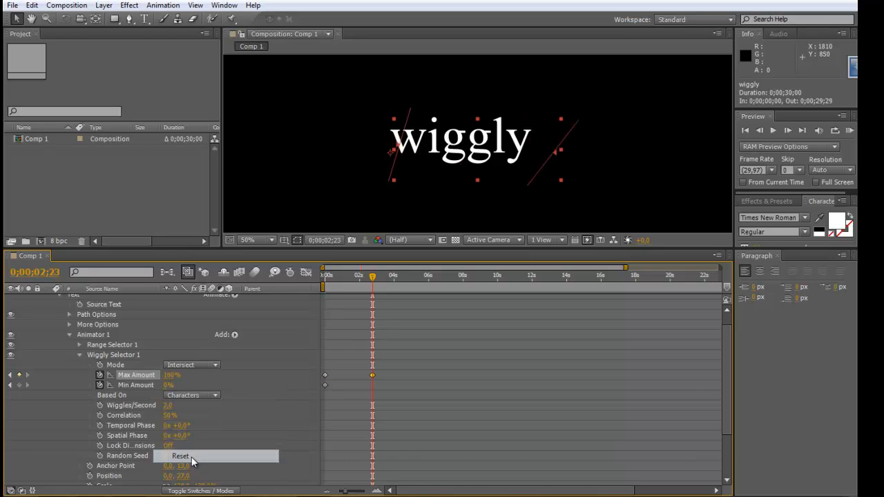
right_click(134, 387)
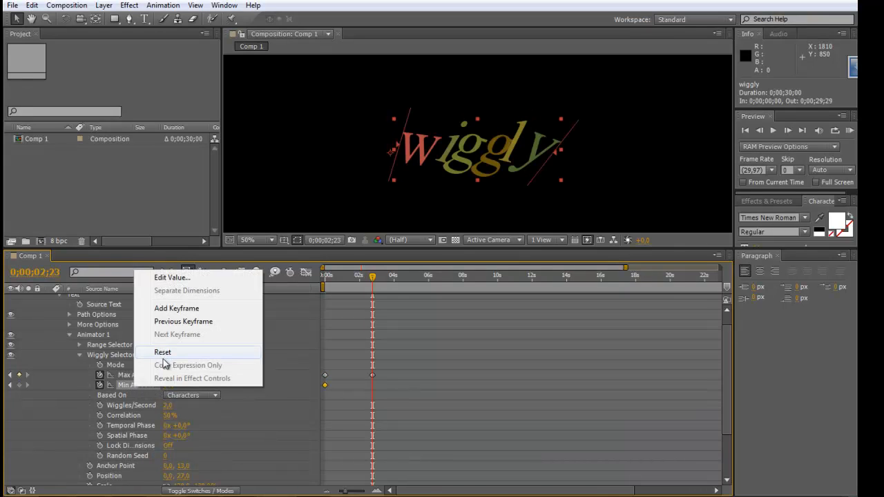
left_click(170, 356)
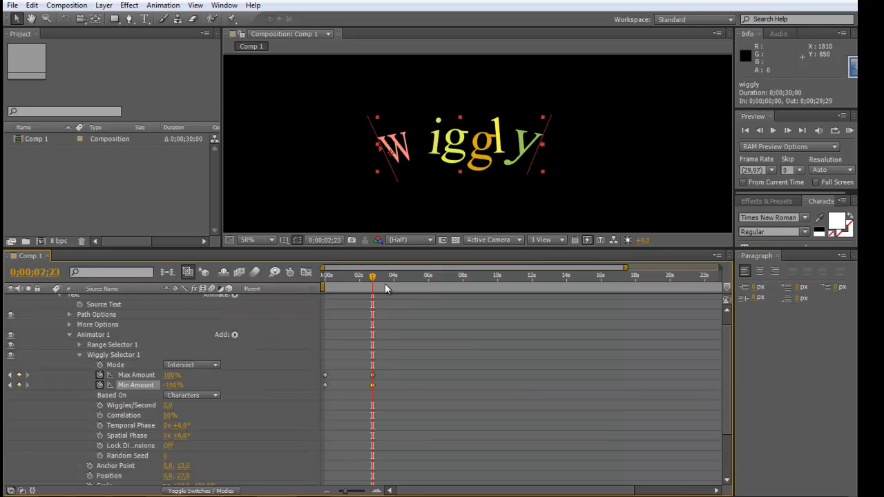
Return to the start of the composition and move the second Max Amount and Min Amount keyframes together to about 0;00;08;13.
left_click_drag(375, 284, 319, 288)
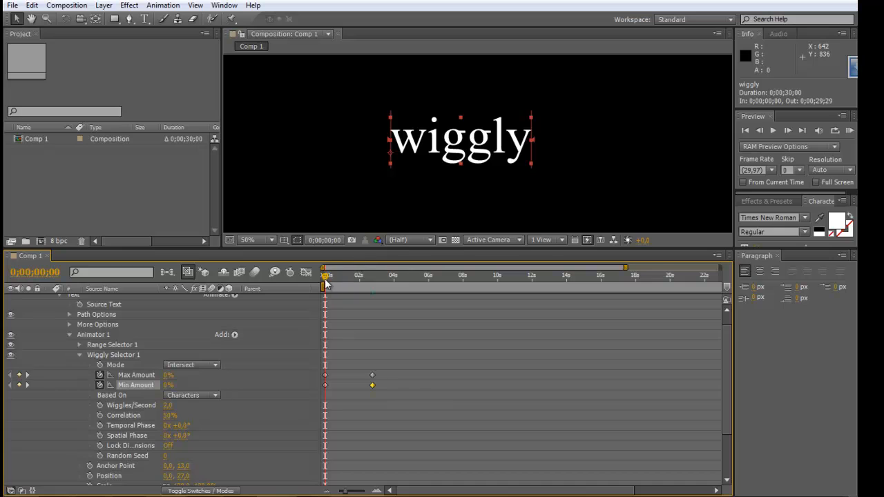
left_click(372, 375, "shift")
left_click_drag(375, 380, 476, 380)
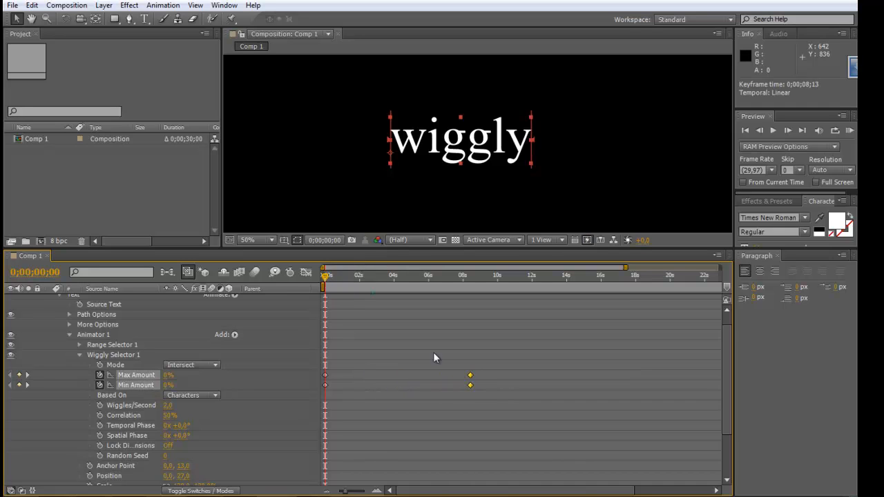
Preview the text's gradually increasing wiggle from the start of the composition, past the second pair of keyframes.
left_click(332, 283)
left_click_drag(347, 287, 306, 323)
key("KP_0")
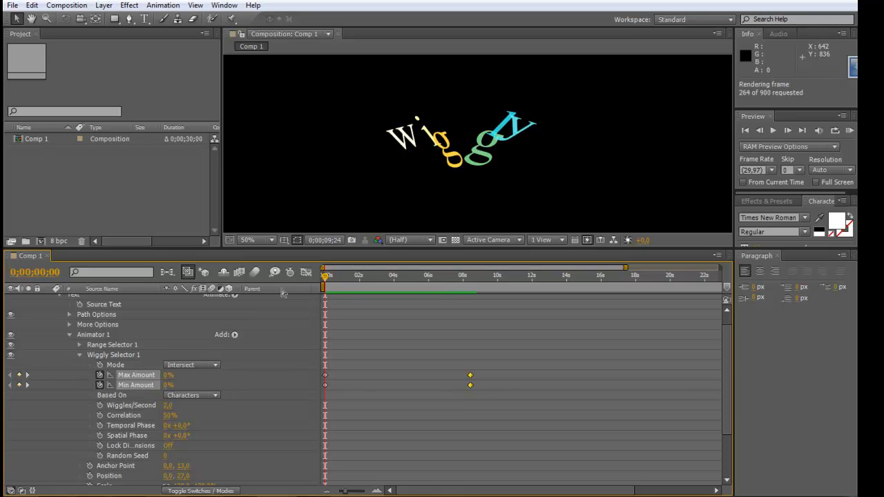
key("space")
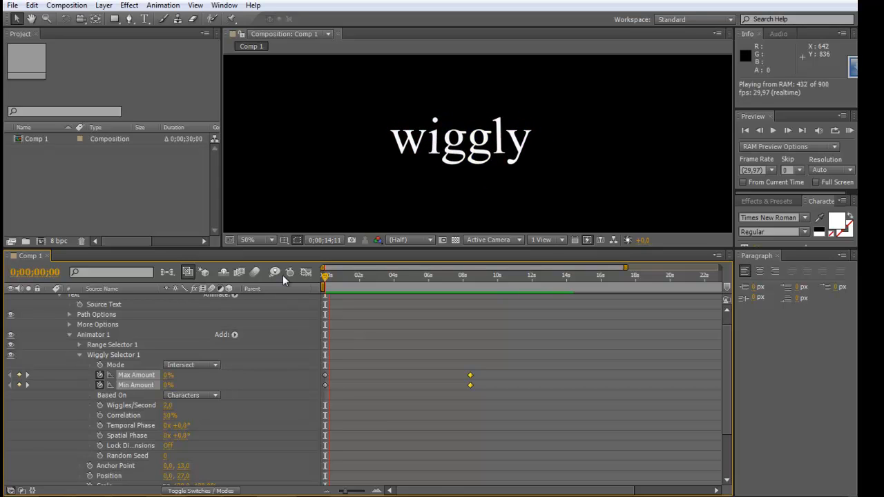
key("space")
key("KP_0")
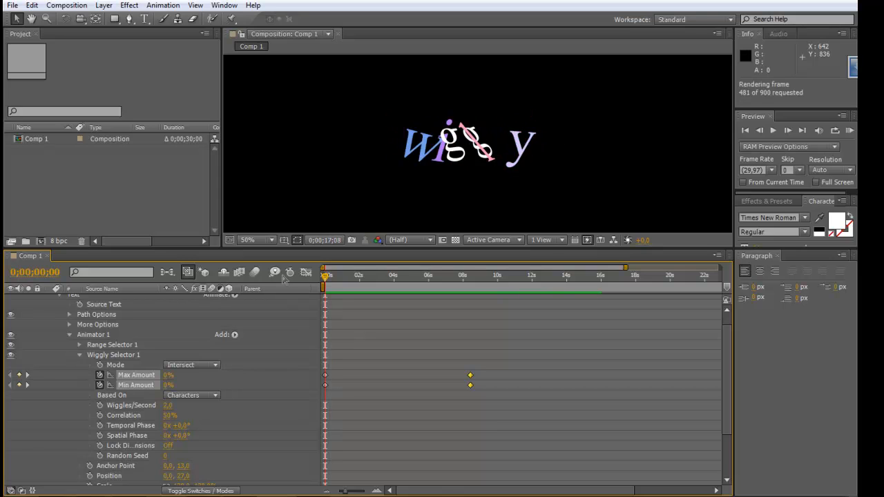
key("space")
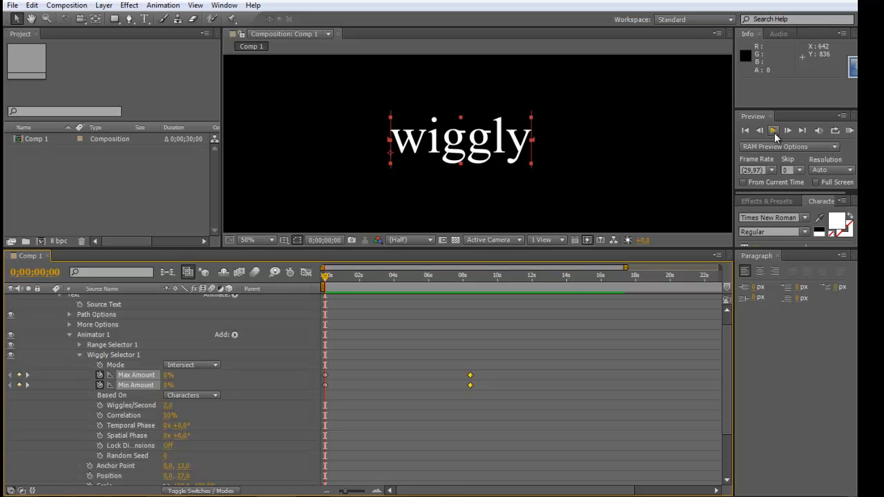
left_click(774, 133)
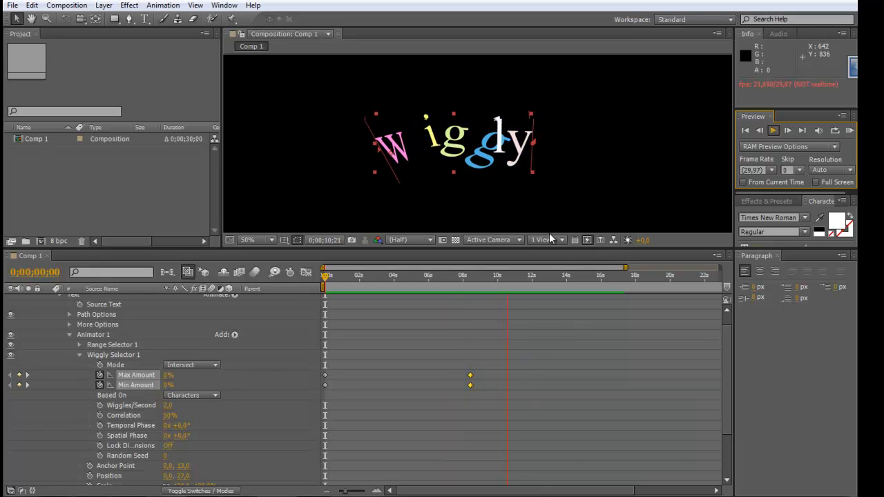
key("space")
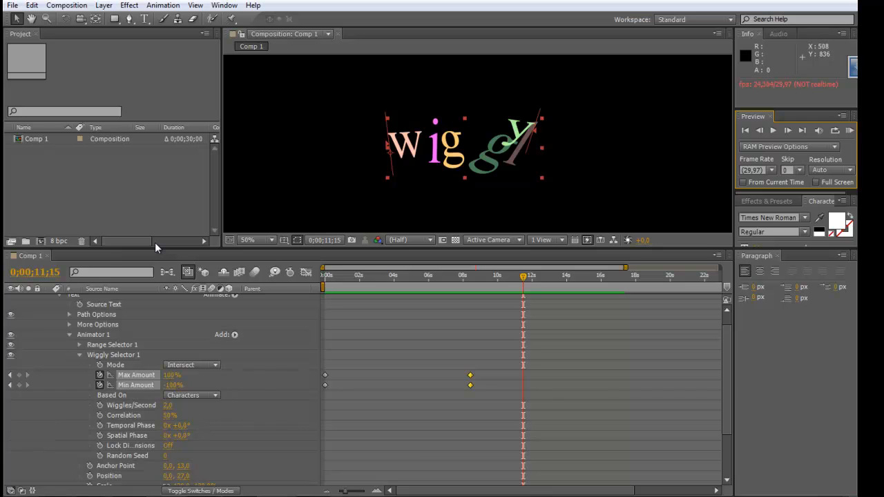
Delete the "wiggly" text layer from the composition, and remove Comp 1 from the project.
left_click(150, 162)
left_click(283, 122)
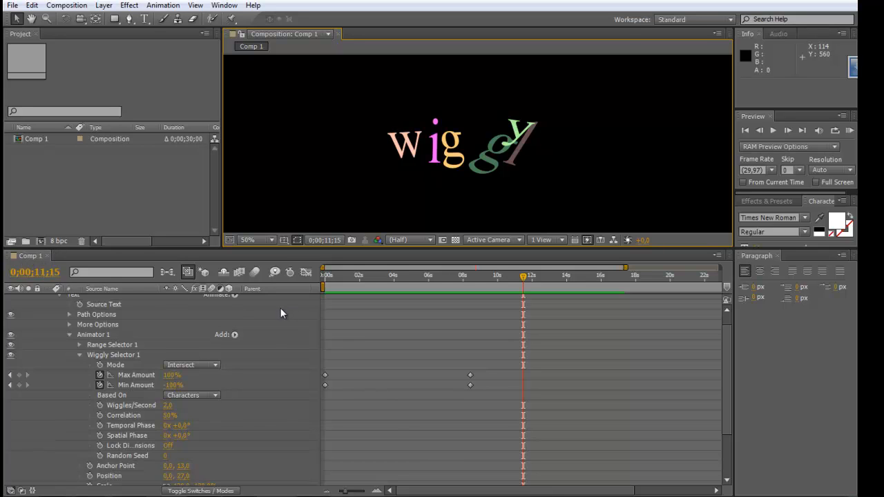
scroll(81, 350, "up", 1)
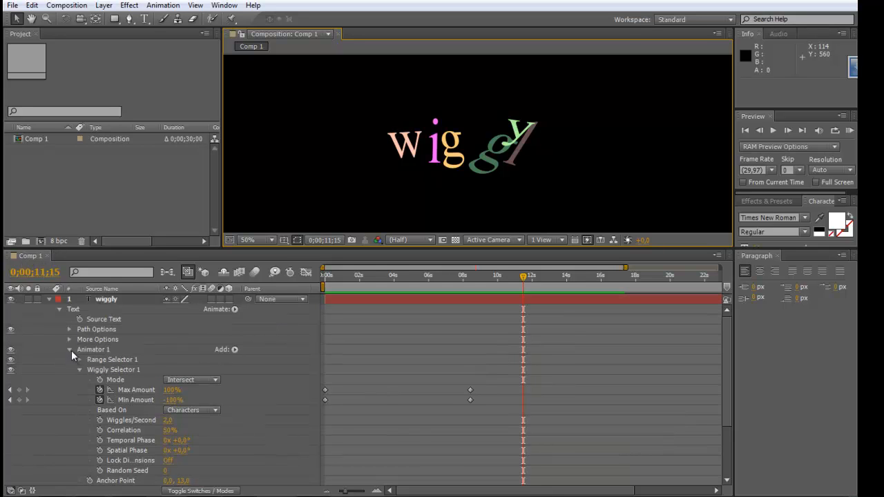
left_click(70, 350)
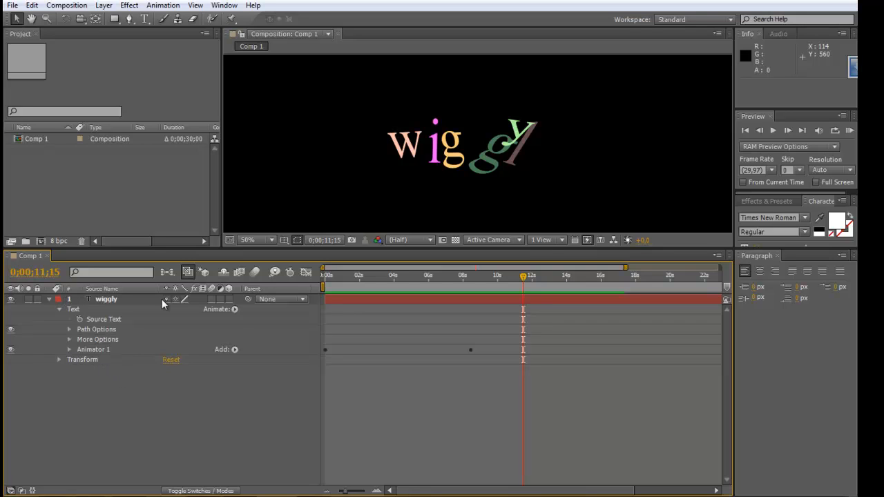
left_click(447, 166)
key("Delete")
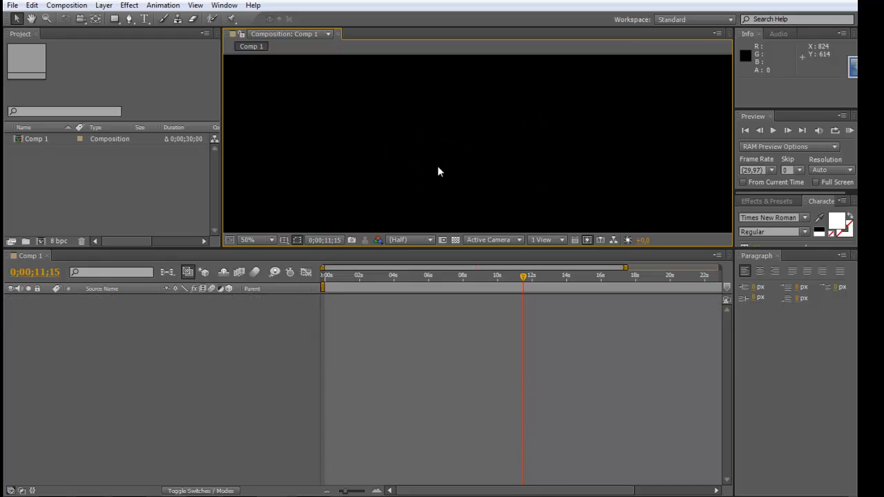
left_click(38, 140)
key("Delete")
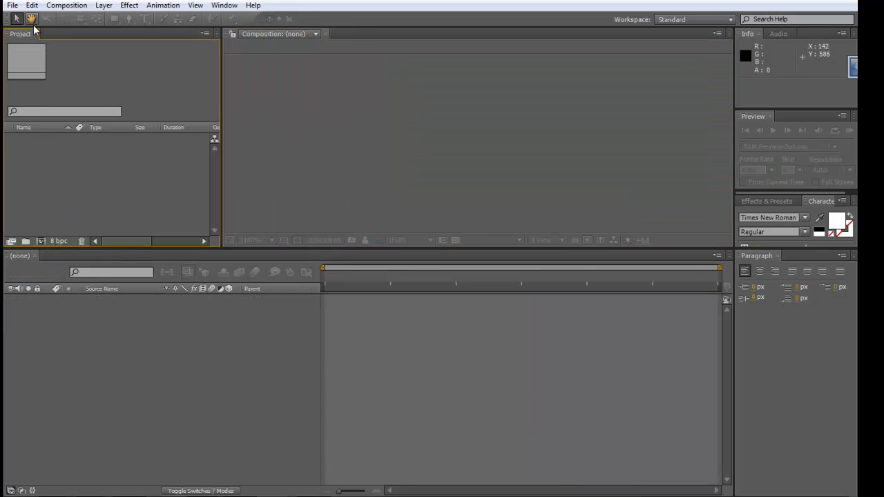
Choose Photoshop_Text.psd from the desktop as the file to import into the project.
left_click(13, 6)
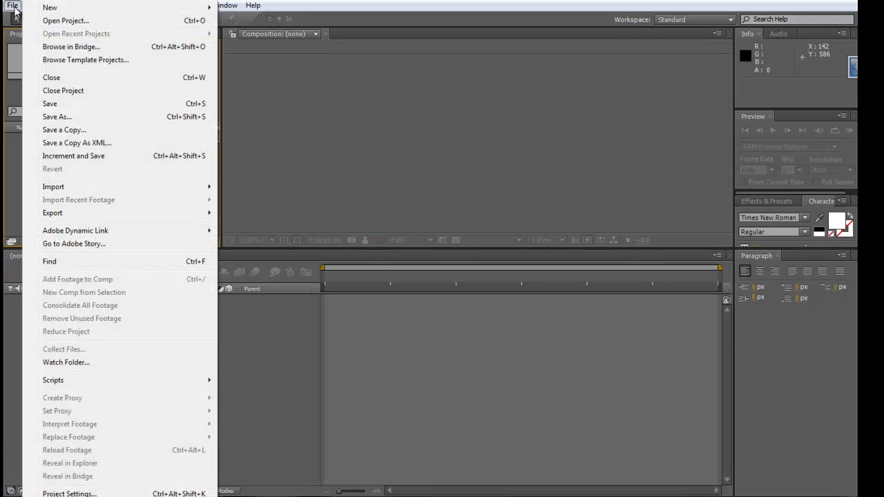
mouse_move(68, 187)
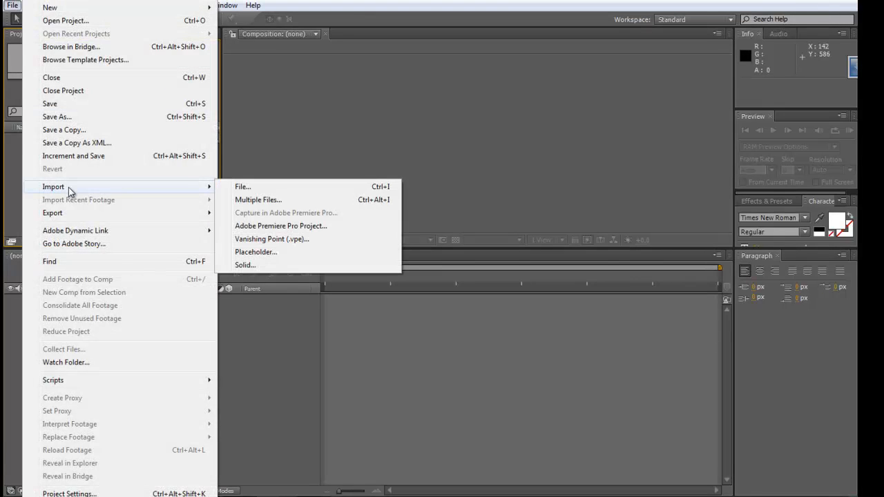
left_click(246, 187)
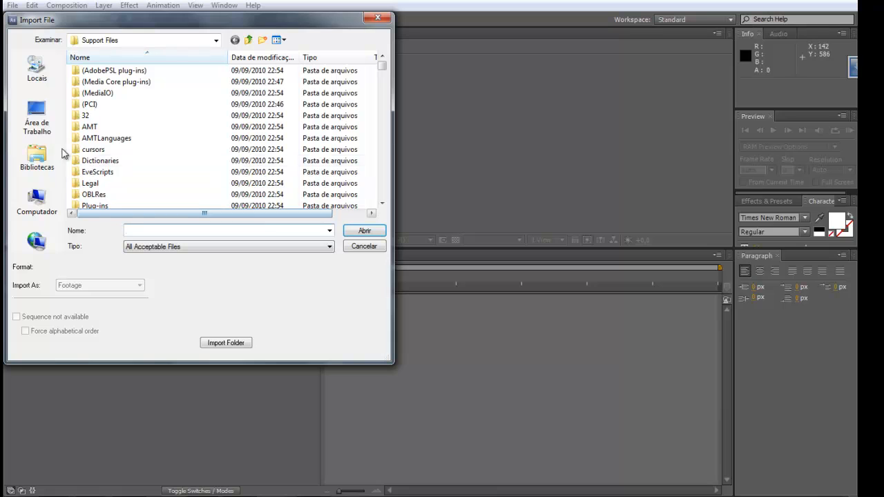
left_click(42, 121)
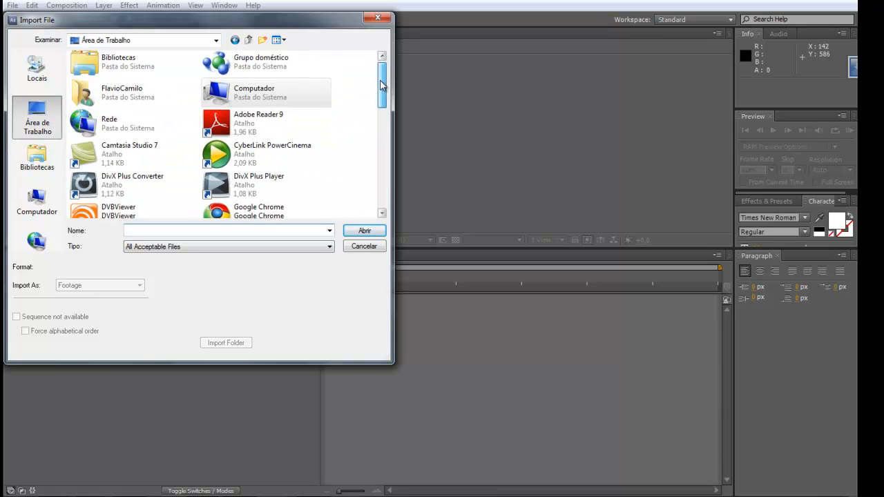
left_click_drag(381, 83, 383, 193)
double_click(99, 168)
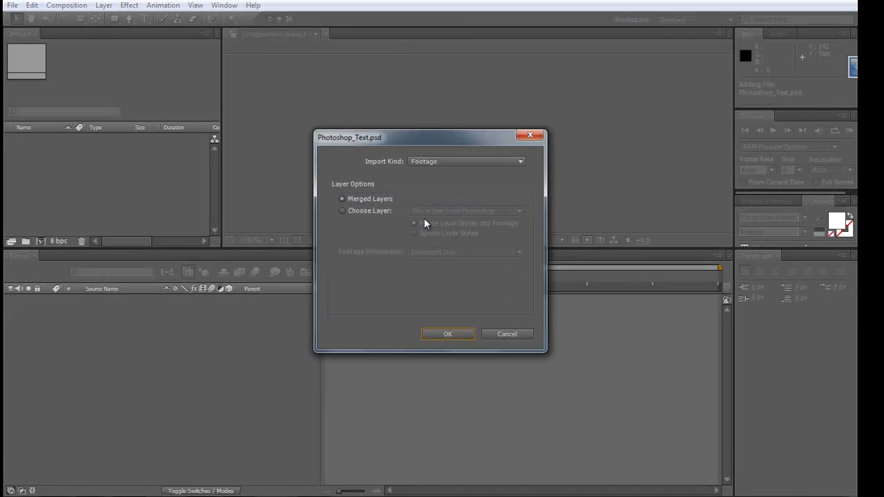
Set the import kind of Photoshop_Text.psd to Composition.
left_click_drag(377, 139, 365, 123)
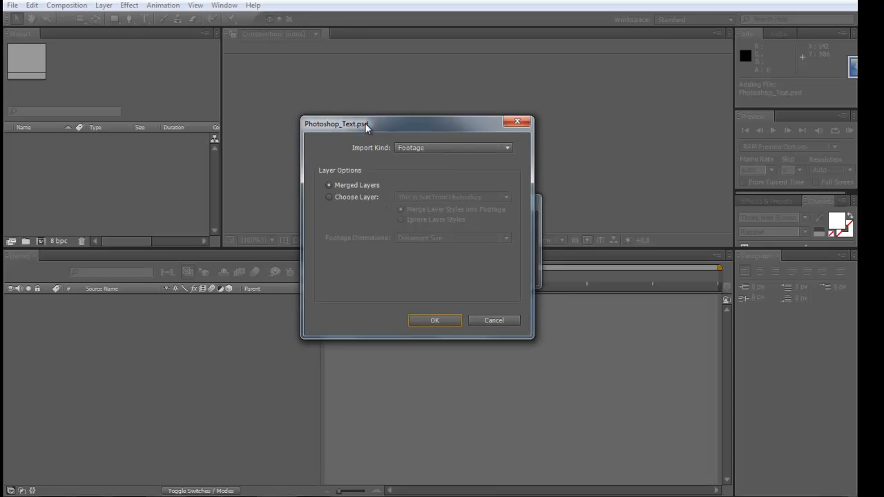
left_click_drag(425, 126, 473, 131)
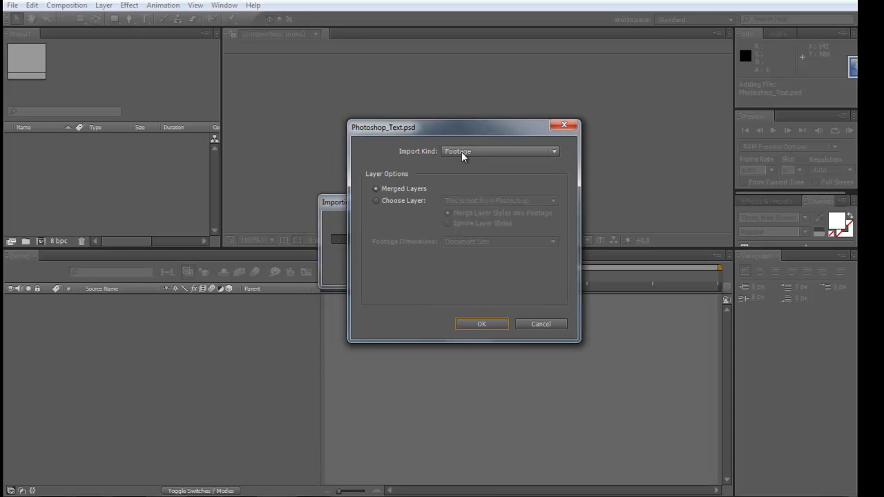
left_click(461, 151)
left_click(461, 151)
left_click(460, 151)
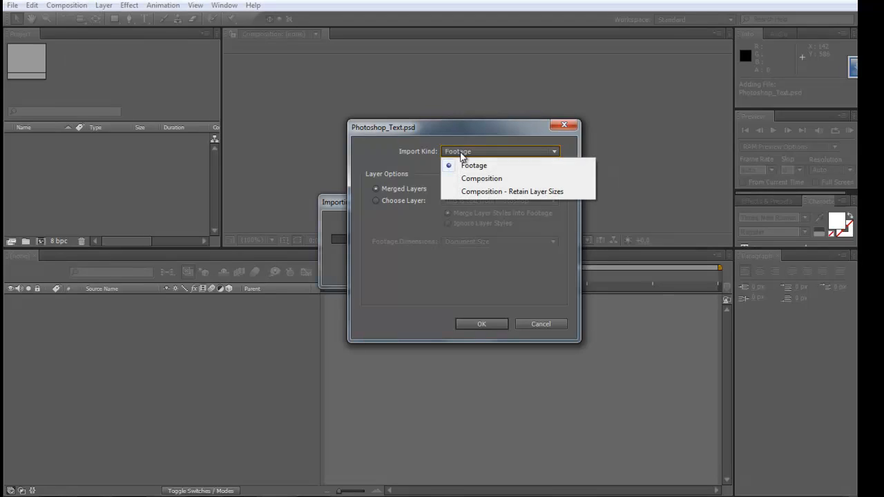
left_click(459, 150)
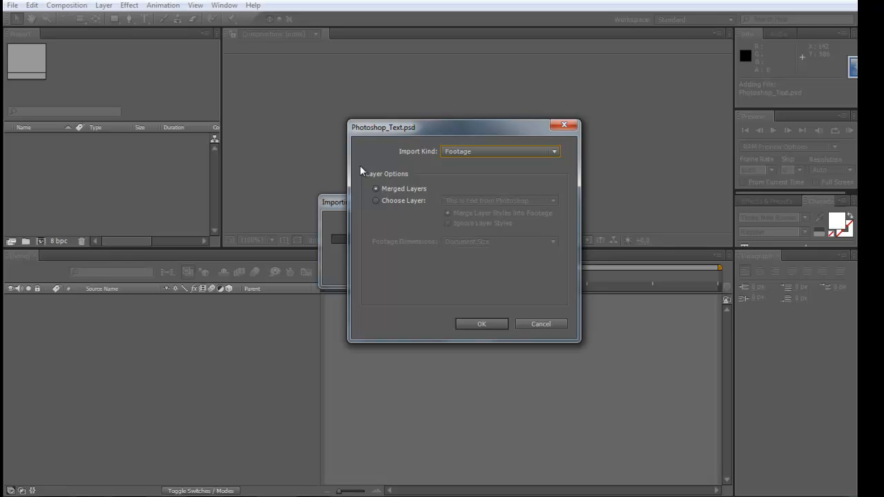
left_click(484, 153)
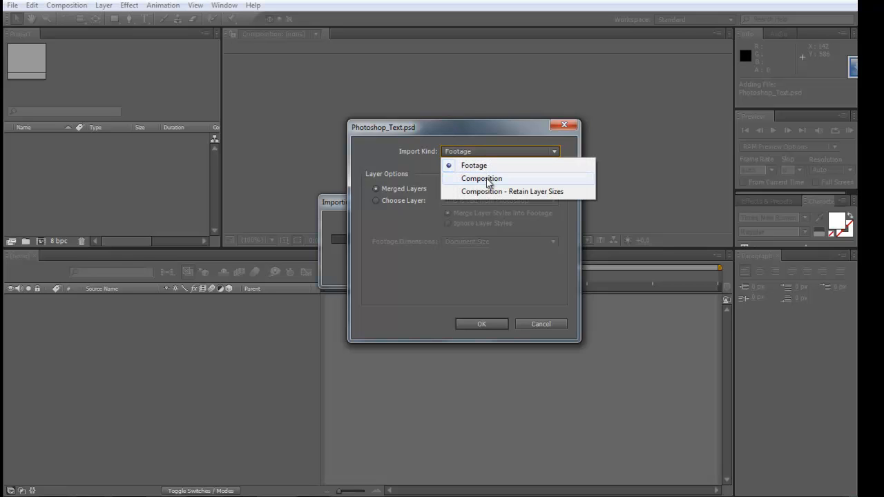
left_click(486, 180)
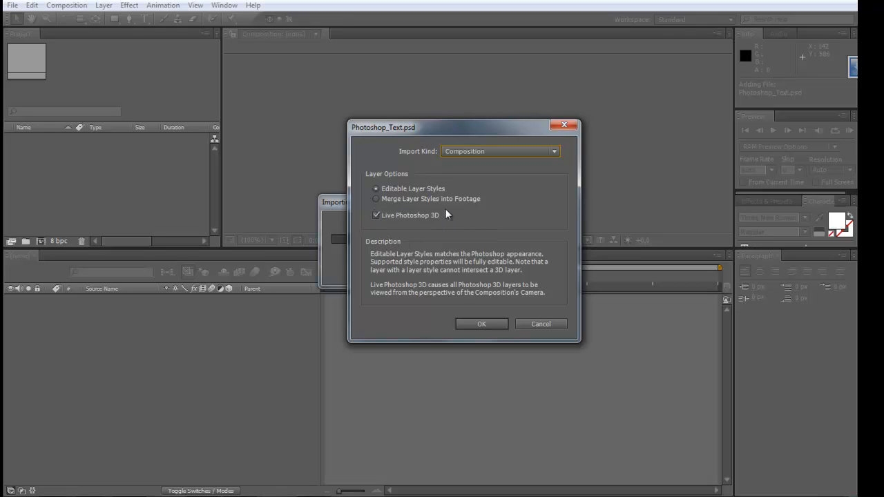
Import the Photoshop file with Editable Layer Styles and Live Photoshop 3D, and expand its layers folder in the project.
left_click(377, 199)
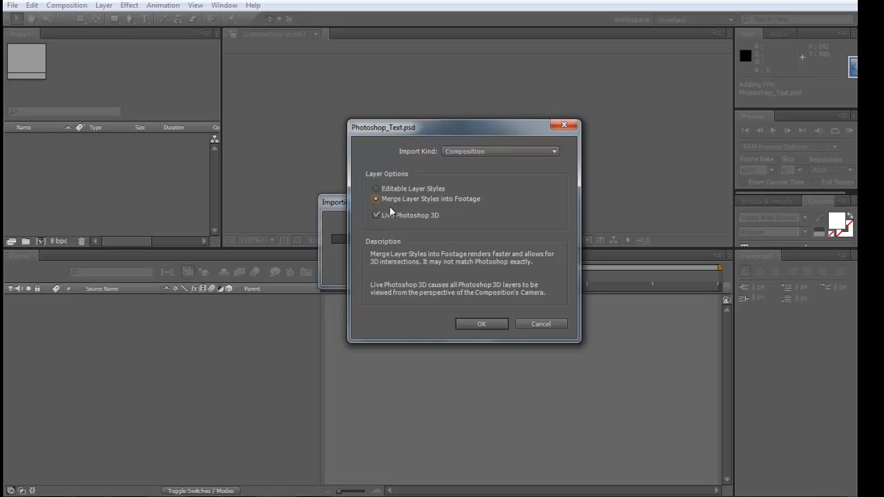
left_click(376, 190)
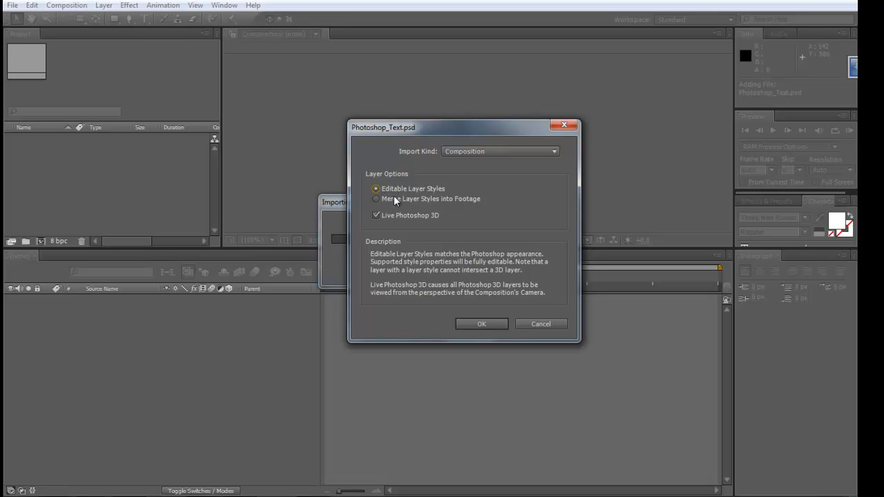
left_click(488, 151)
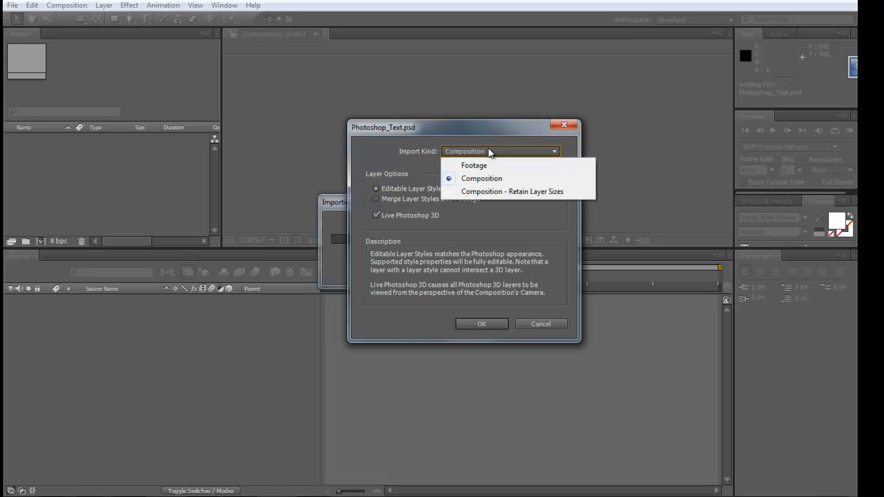
left_click(277, 69)
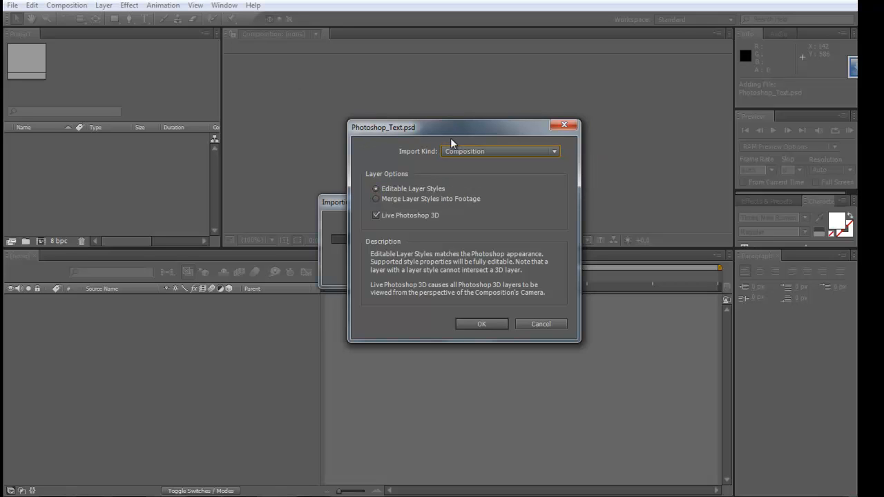
left_click(489, 324)
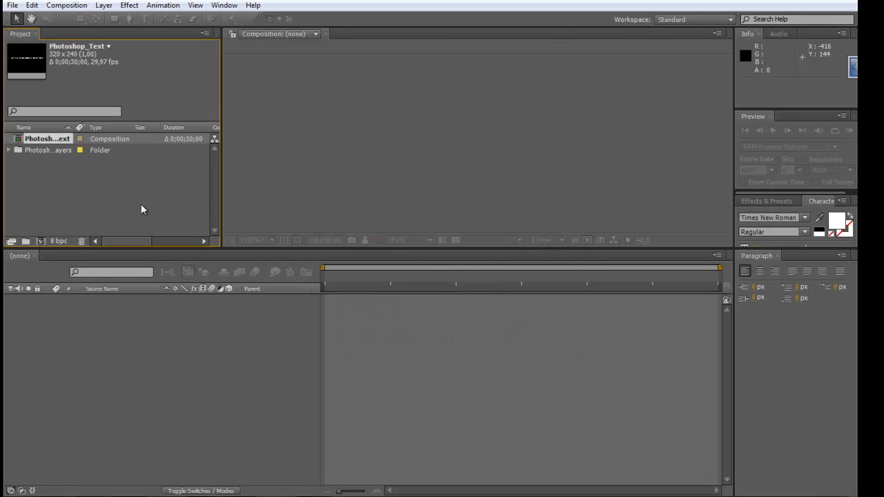
left_click(8, 151)
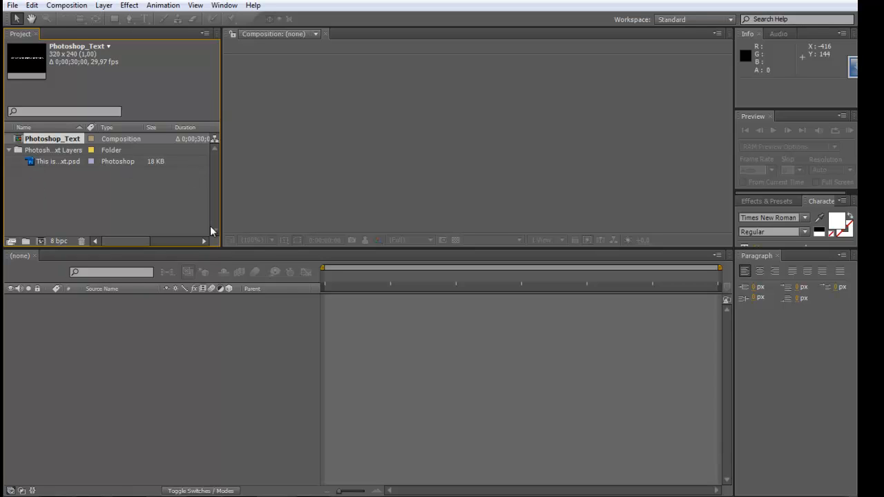
Create a new composition from the "This is text from Photoshop" PSD layer in the Photoshop_Text Layers folder.
left_click_drag(216, 249, 217, 269)
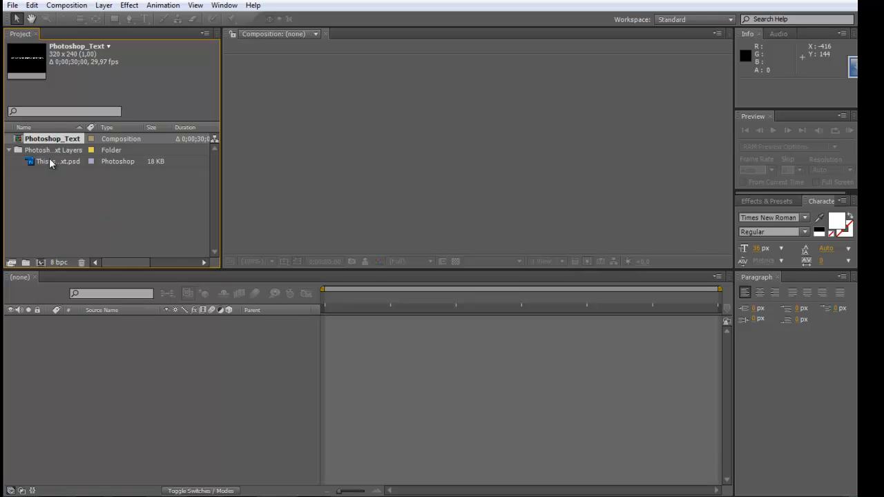
left_click_drag(49, 160, 89, 340)
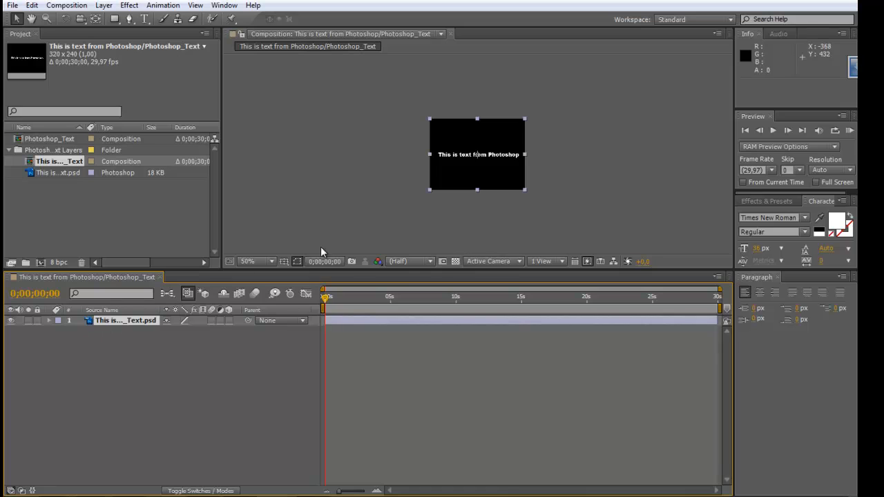
key("period")
key("period")
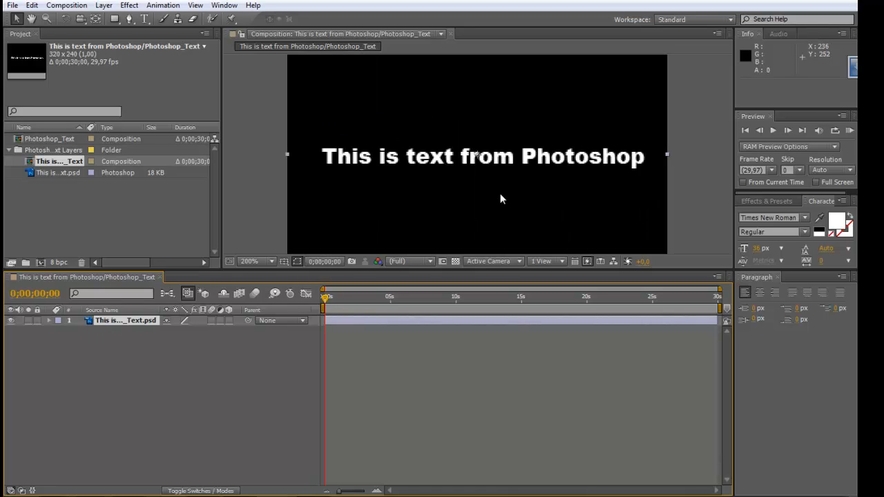
Examine which properties the imported Photoshop layer offers in the timeline, including its Transform group.
left_click(50, 320)
left_click(59, 331)
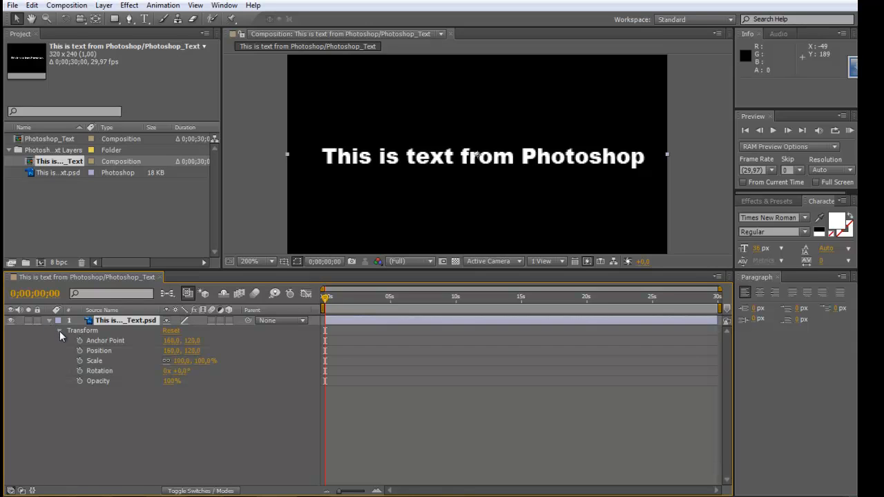
left_click(59, 331)
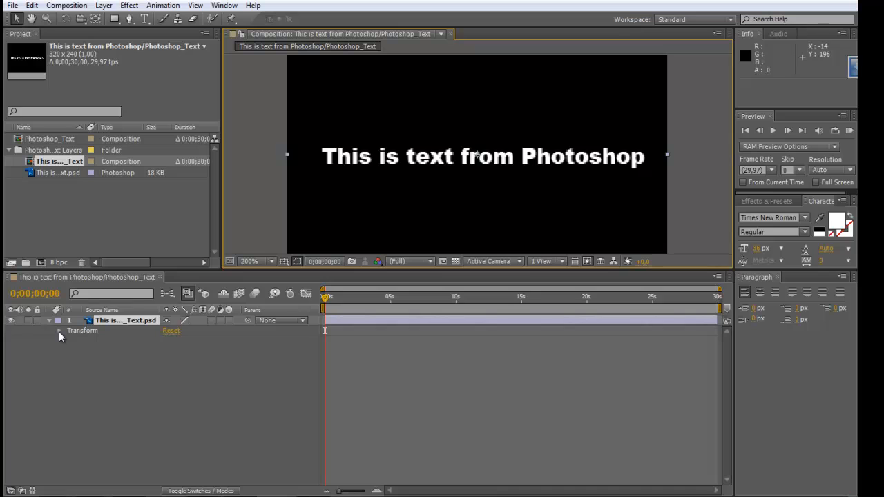
left_click(59, 331)
left_click(59, 331)
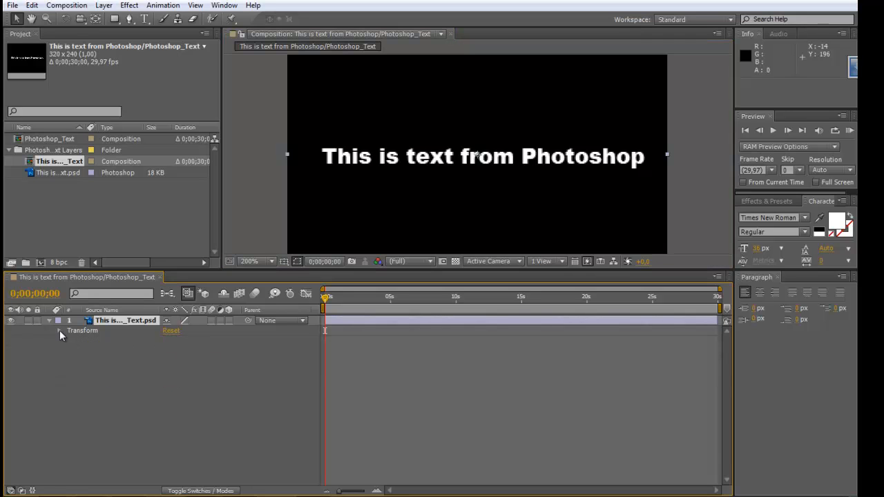
left_click(387, 164)
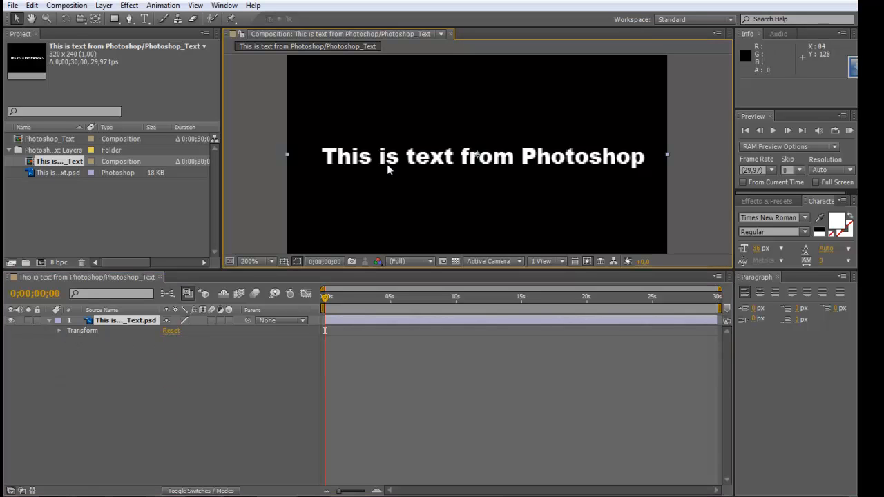
left_click(268, 177)
left_click(359, 162)
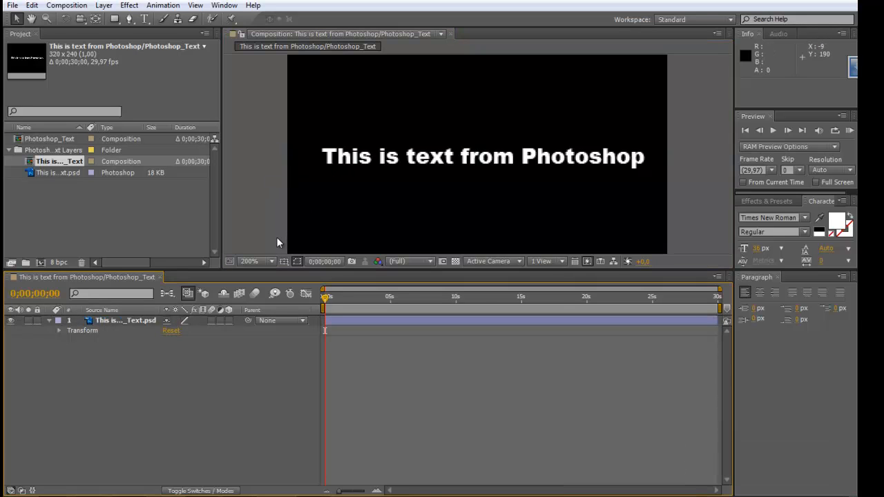
Convert the Photoshop layer "This is text from Photoshop" to editable text.
left_click(105, 6)
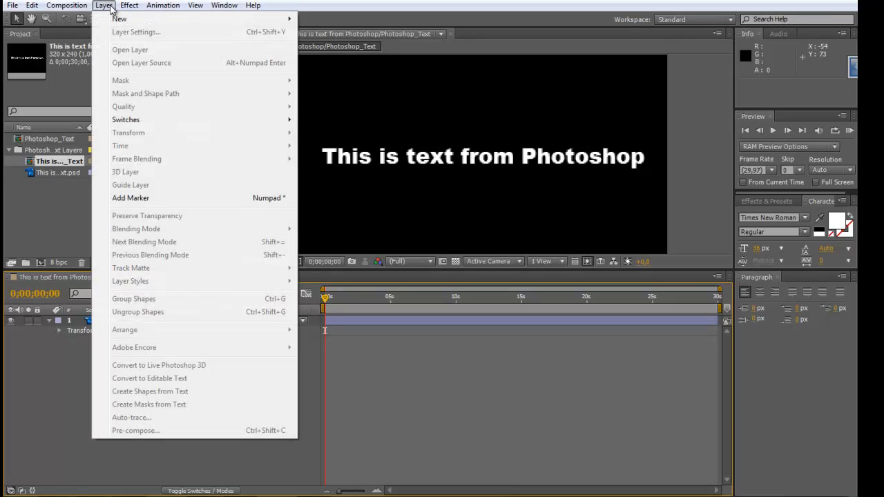
left_click(394, 166)
left_click(395, 163)
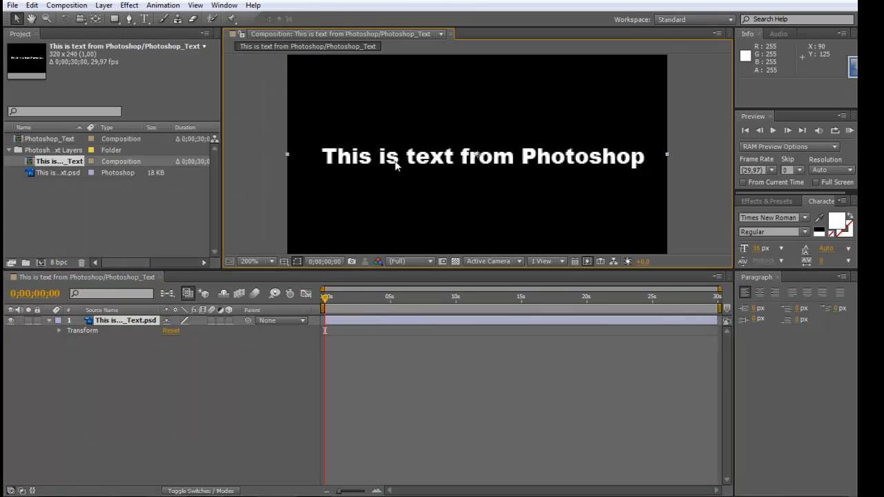
left_click(108, 7)
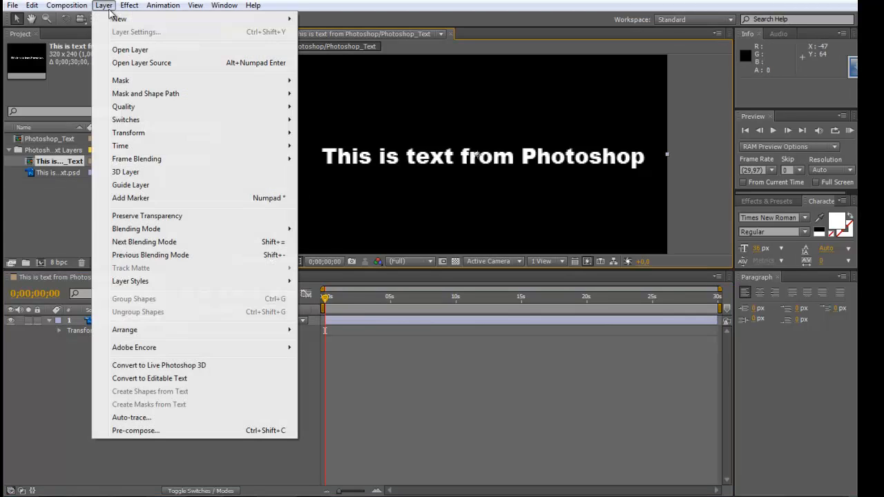
left_click(151, 379)
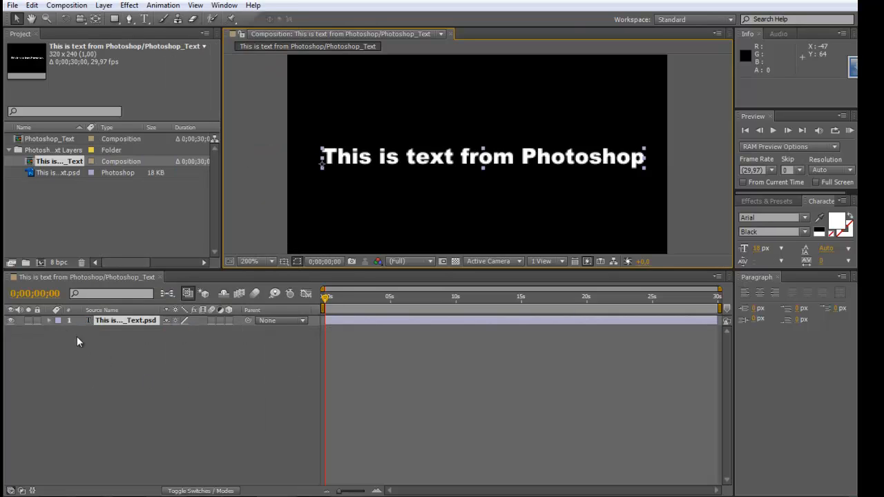
Examine the converted layer's Text properties, including its Path Options and More Options.
left_click(49, 321)
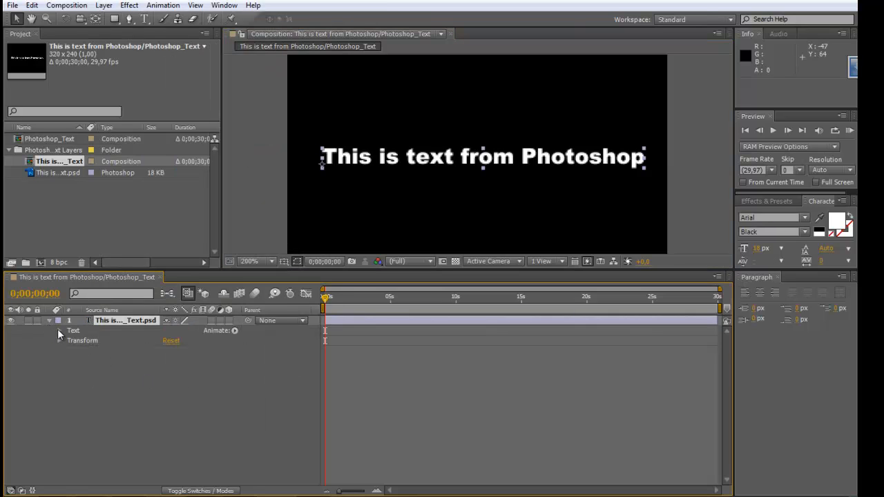
left_click(59, 330)
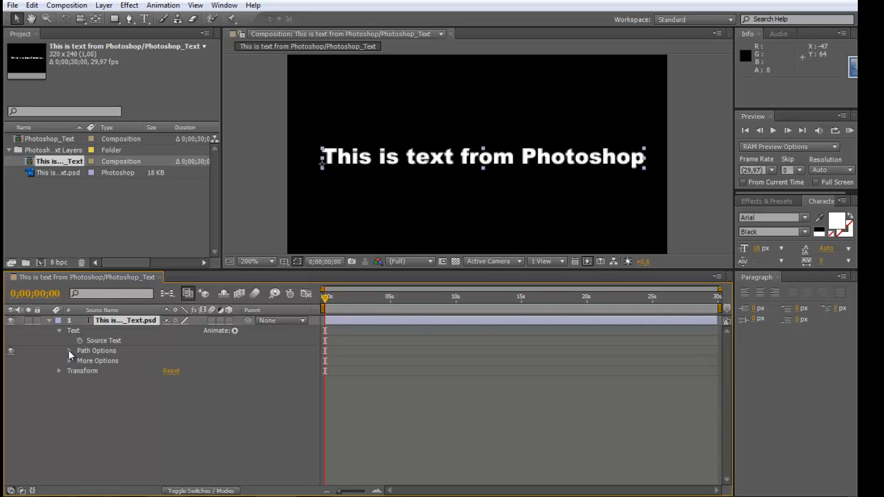
left_click(69, 351)
left_click(70, 371)
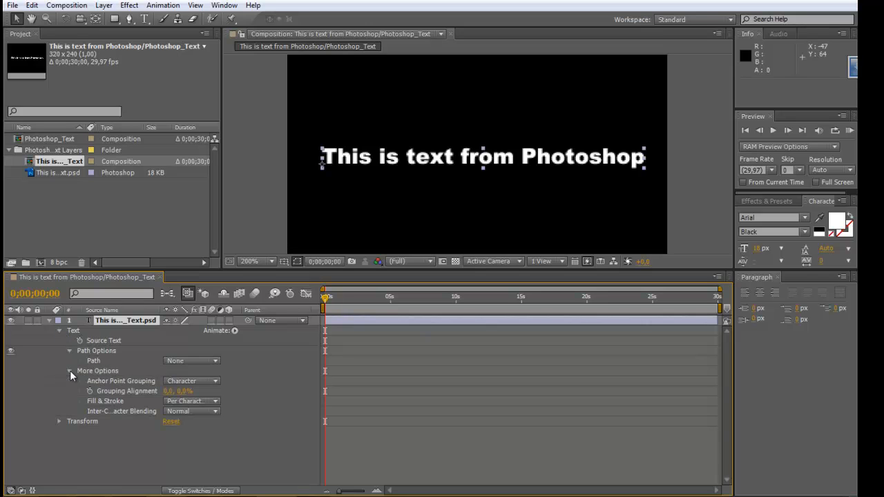
left_click(70, 371)
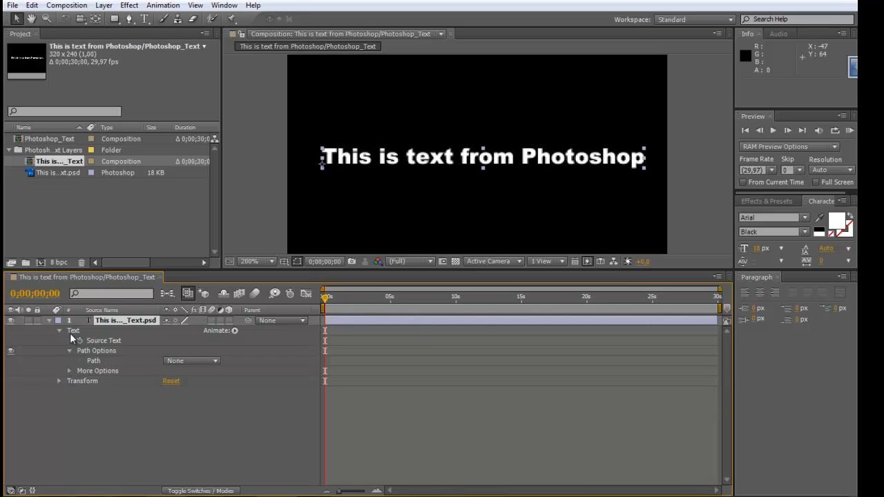
left_click(69, 352)
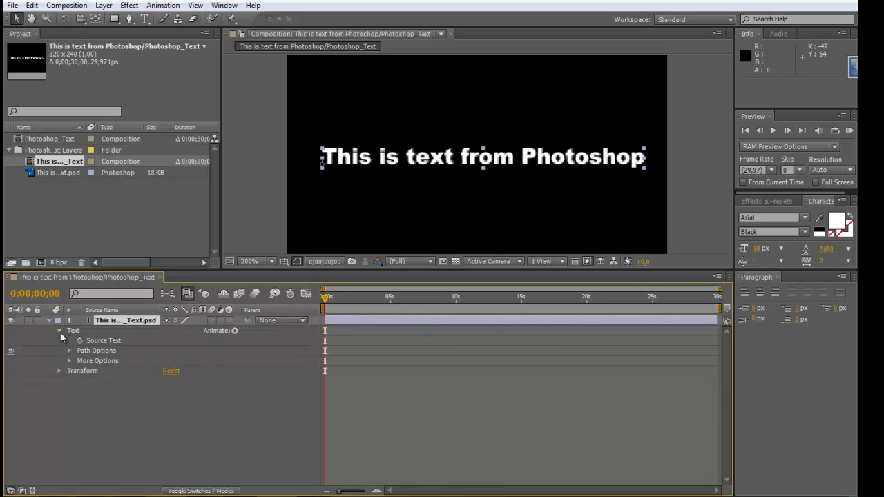
left_click(59, 332)
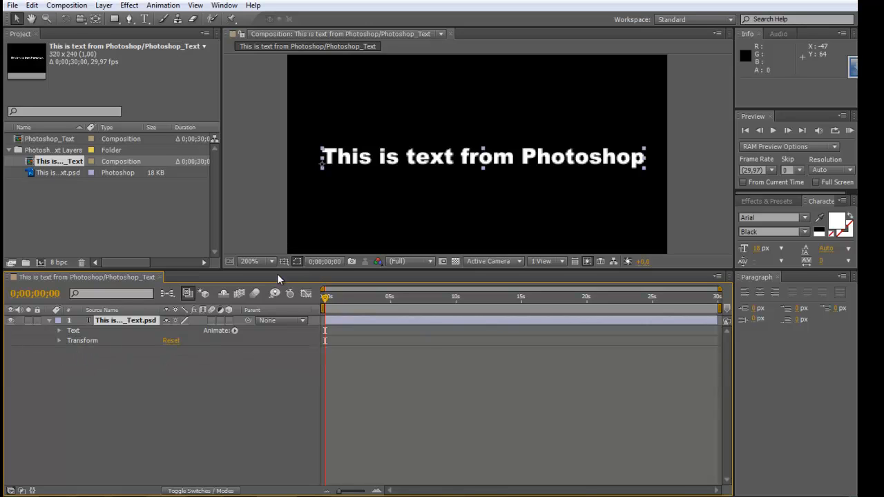
left_click(214, 428)
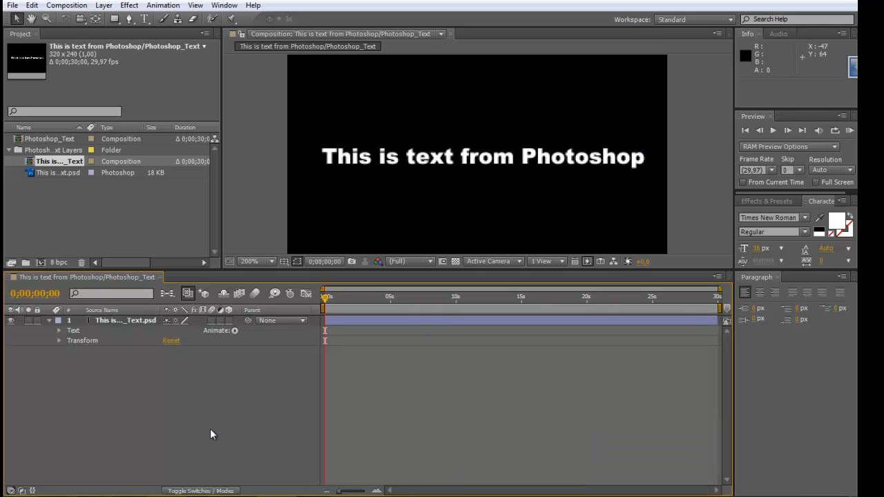
Add an Opacity animator to the text layer, keyframe its opacity at 0% at the start, and expand Range Selector 1.
left_click(59, 331)
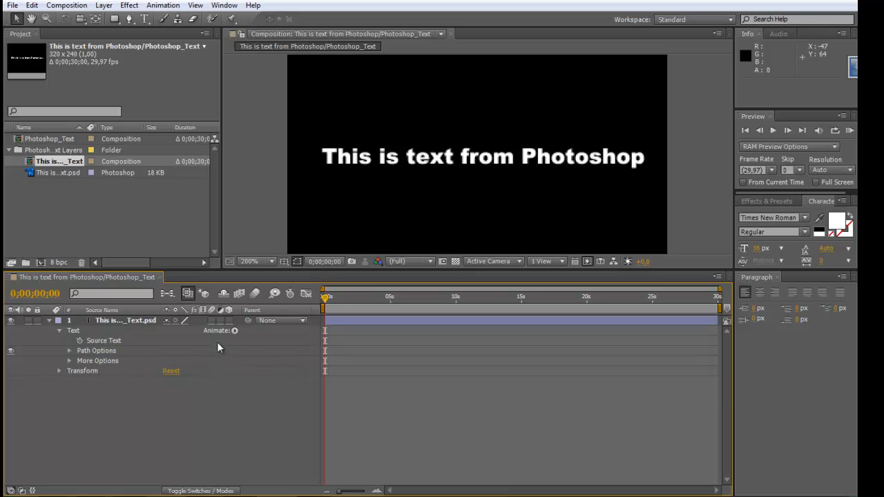
left_click(234, 331)
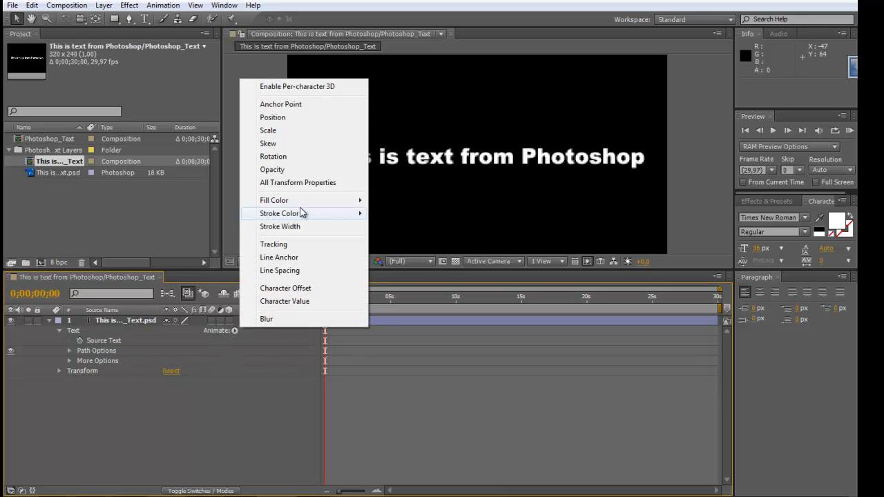
left_click(274, 169)
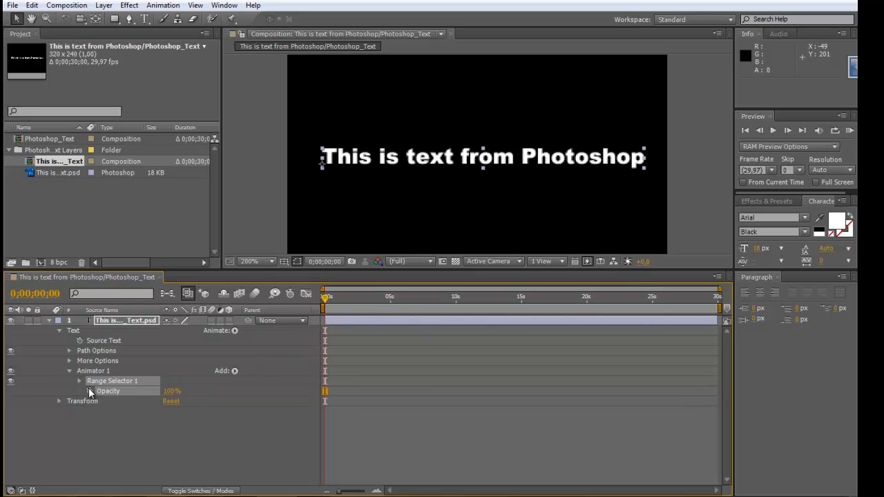
left_click_drag(169, 392, 63, 382)
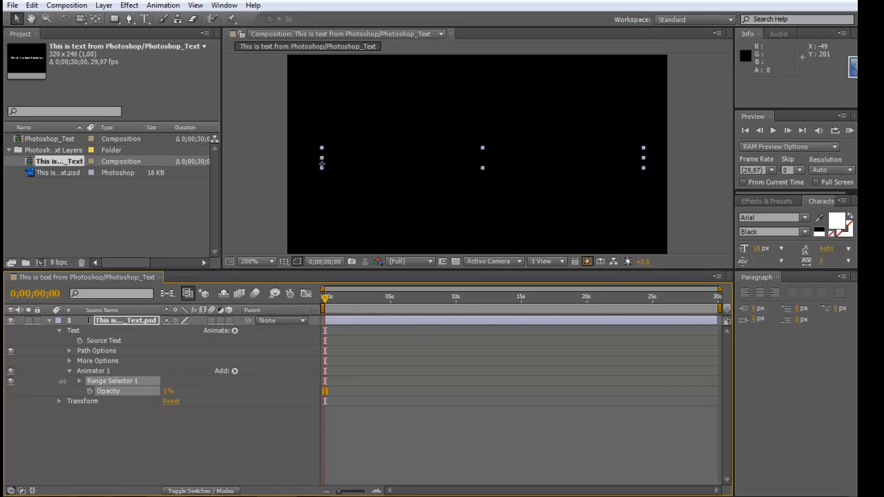
left_click(90, 392)
left_click(79, 381)
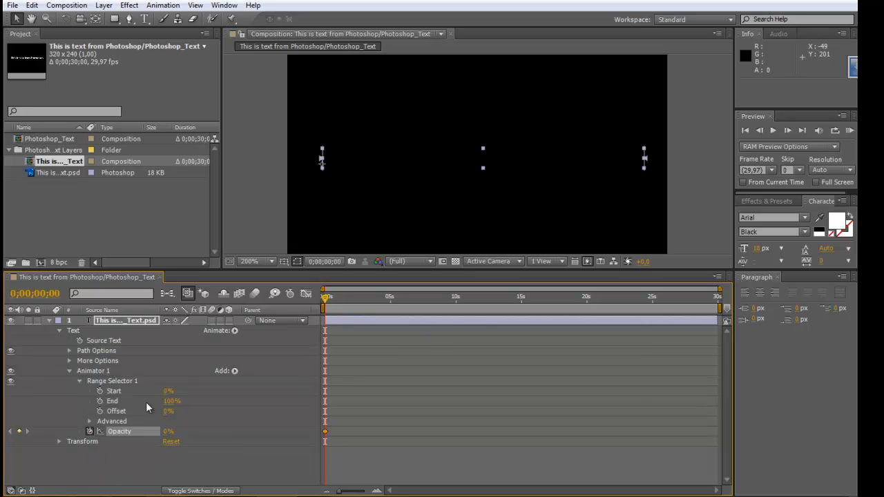
Try Range Selector 1's Start at 100% at 0;00;03;09 without a keyframe.
mouse_move(167, 392)
left_mouse_down()
mouse_move(181, 391)
mouse_move(168, 391)
left_mouse_up()
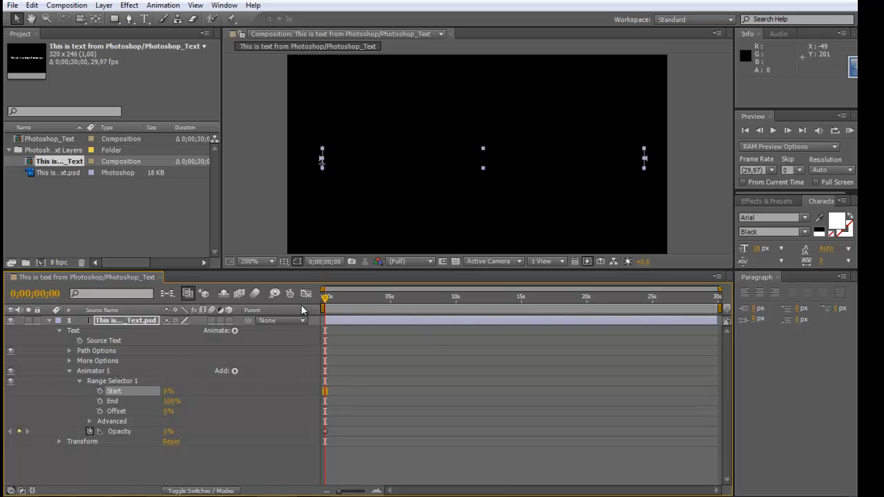
left_click_drag(325, 298, 368, 305)
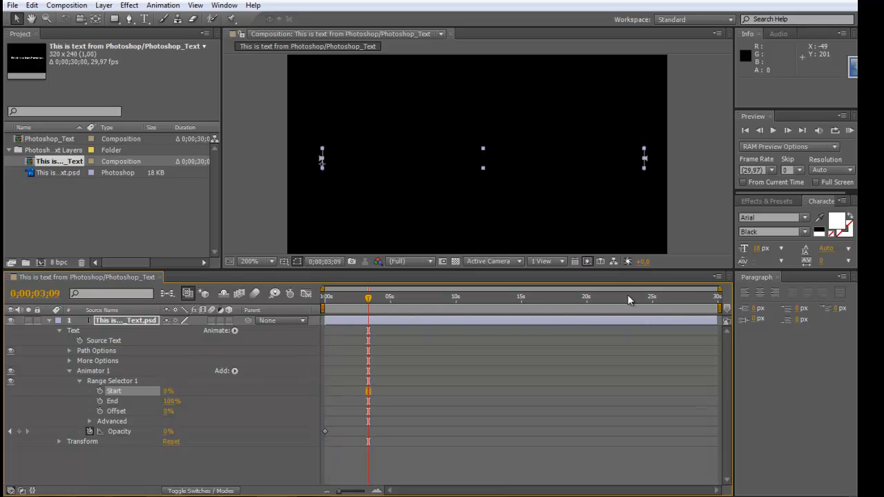
left_click_drag(720, 289, 537, 288)
left_click_drag(168, 391, 240, 400)
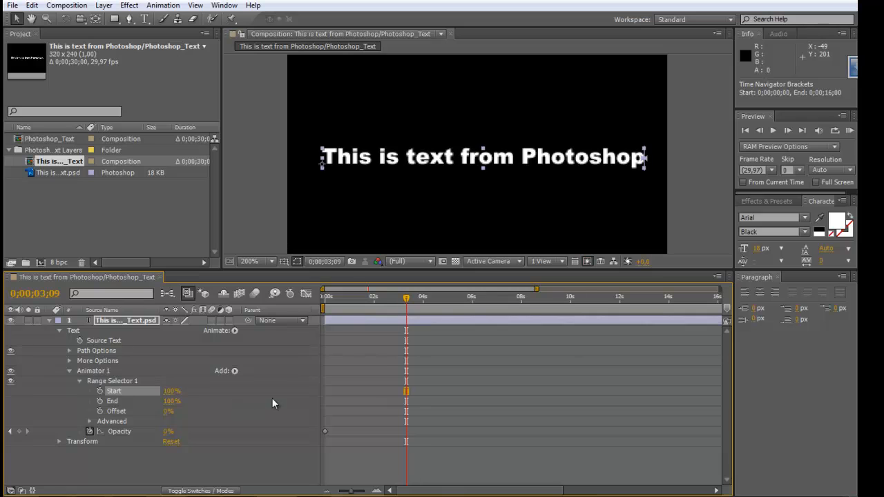
mouse_move(406, 304)
left_mouse_down()
mouse_move(302, 306)
mouse_move(328, 299)
mouse_move(420, 311)
mouse_move(406, 310)
left_mouse_up()
key("Home")
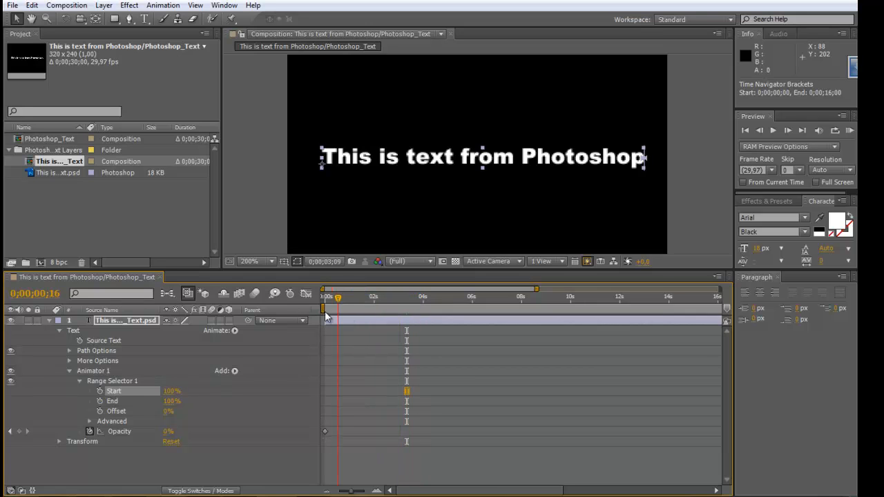
Keyframe Range Selector 1's Start at 0% at 0;00;00;00 and at 100% at 0;00;03;06.
left_click_drag(170, 392, 101, 393)
left_click(100, 391)
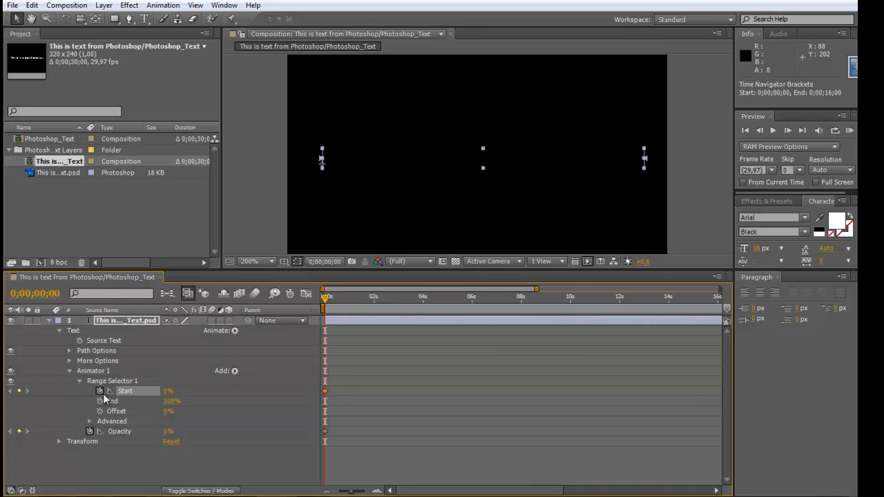
left_click_drag(325, 302, 405, 306)
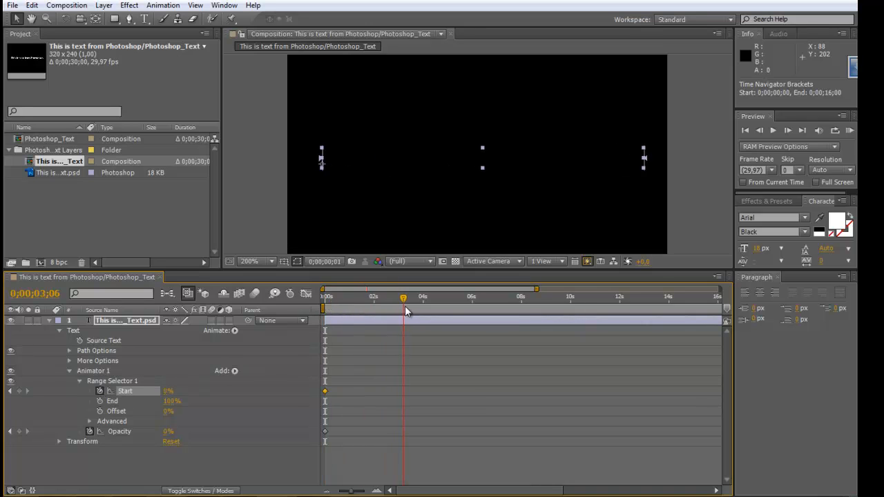
left_click_drag(167, 392, 233, 396)
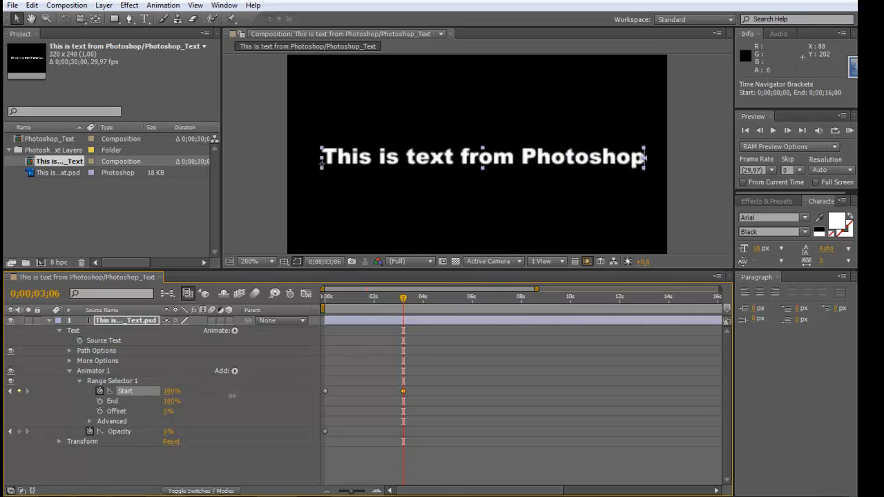
Run a RAM preview of the letter-by-letter text reveal from the beginning of the composition.
left_click_drag(404, 309, 290, 306)
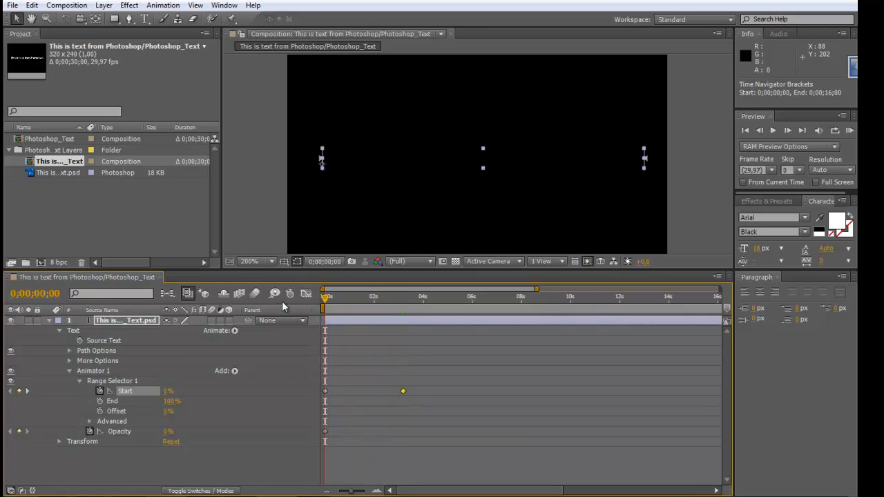
key("KP_0")
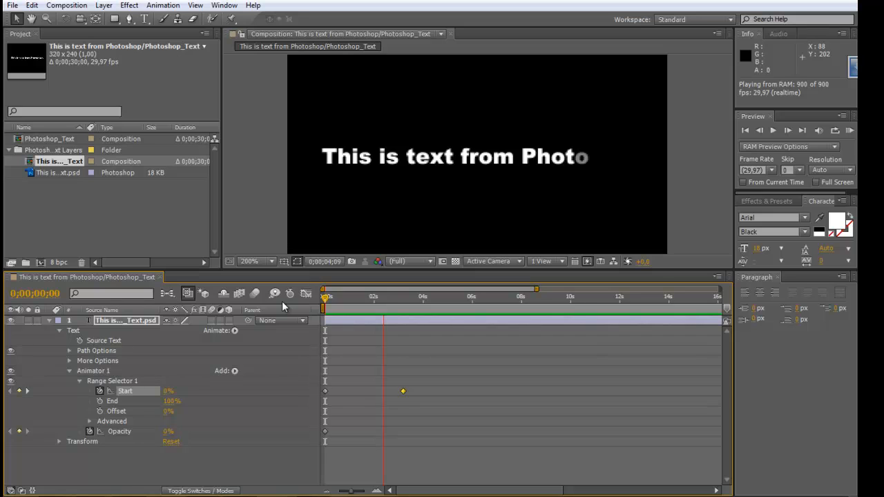
left_click(422, 300)
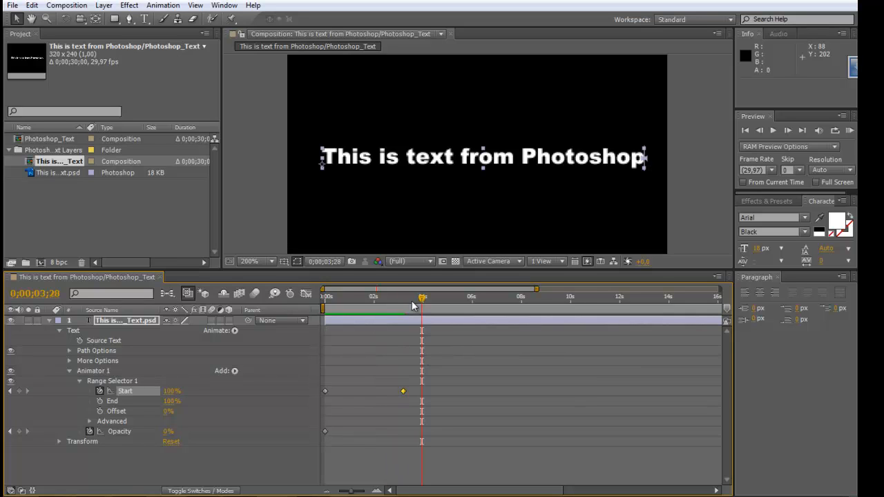
left_click_drag(412, 301, 408, 325)
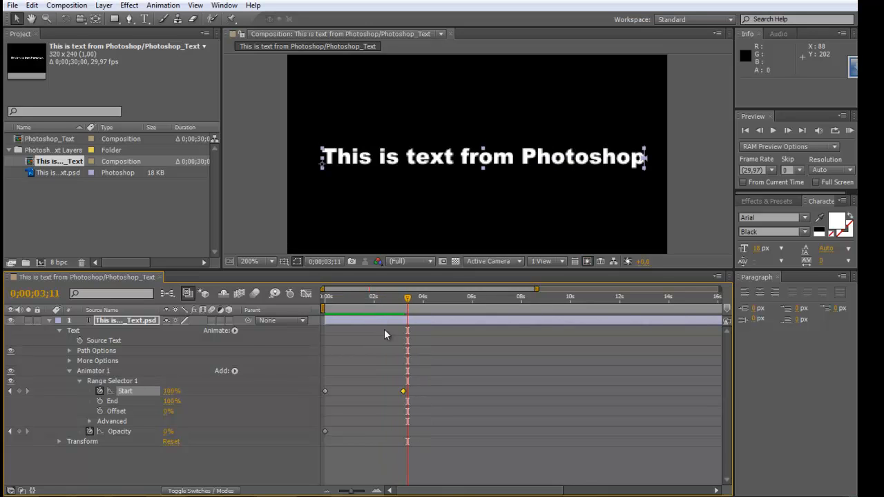
Deselect the text layer and return the current time to 0;00;00;00.
left_click(81, 320)
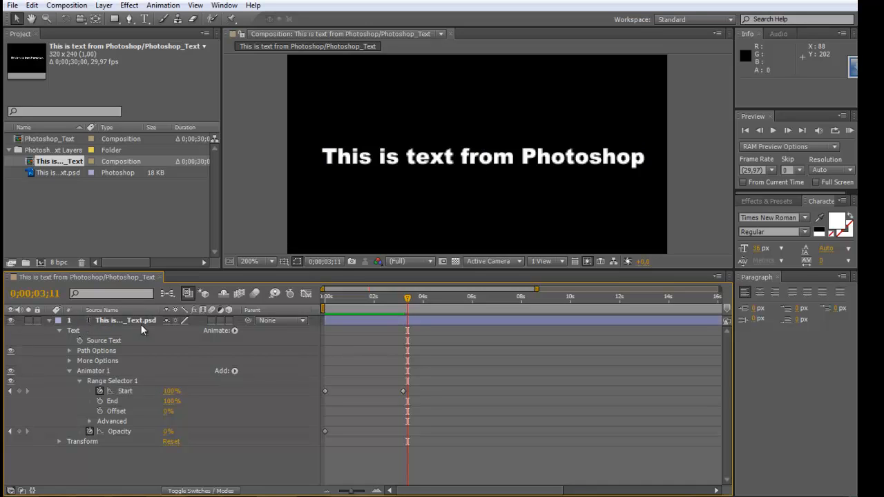
left_click(248, 186)
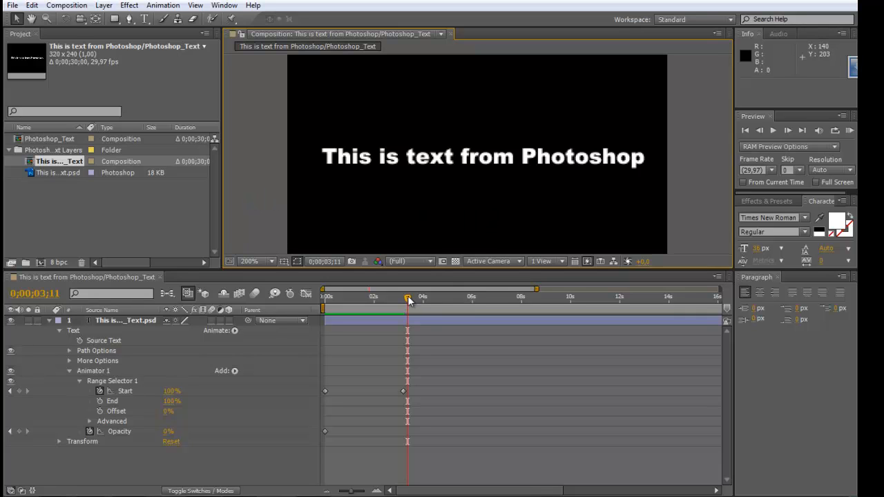
left_click_drag(408, 297, 290, 306)
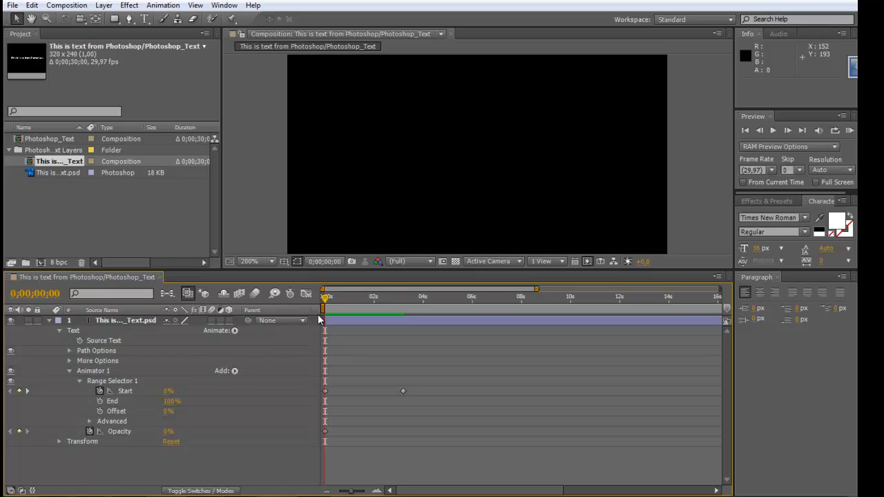
mouse_move(326, 304)
left_mouse_down()
mouse_move(409, 306)
mouse_move(313, 306)
left_mouse_up()
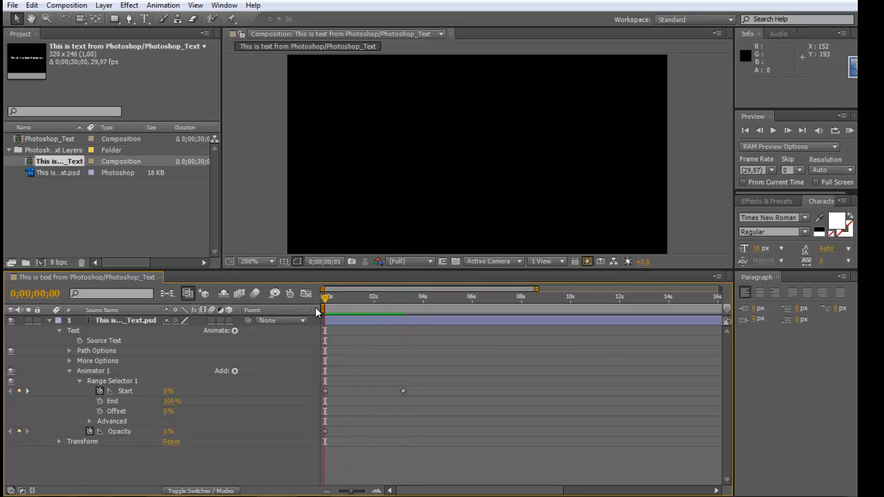